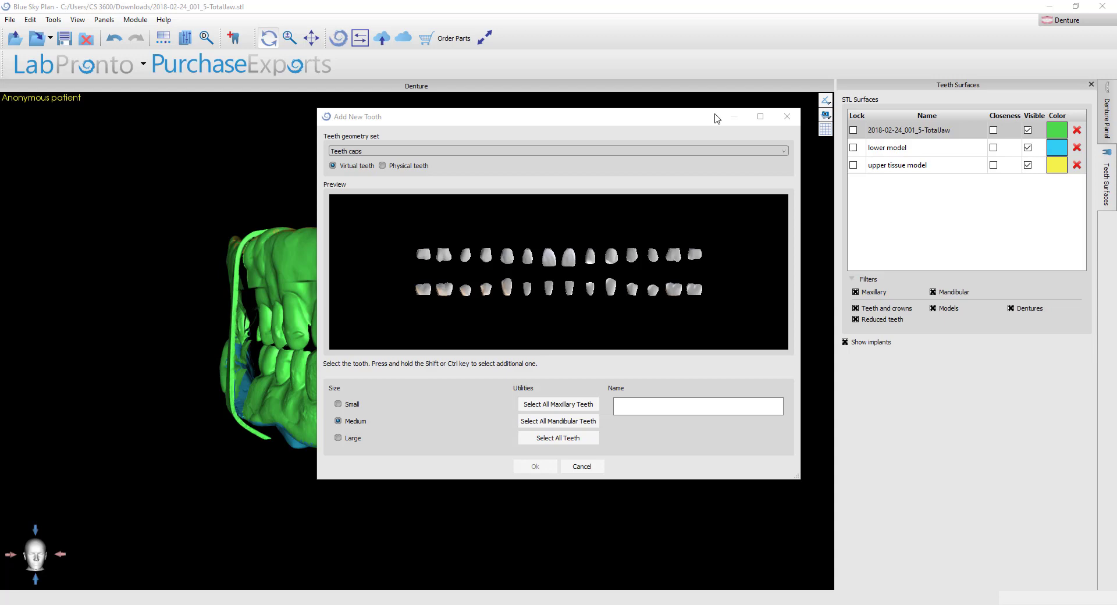
- Close the Add New Tooth dialog, rotate the jaw slightly, then reopen the dialog
click(787, 117)
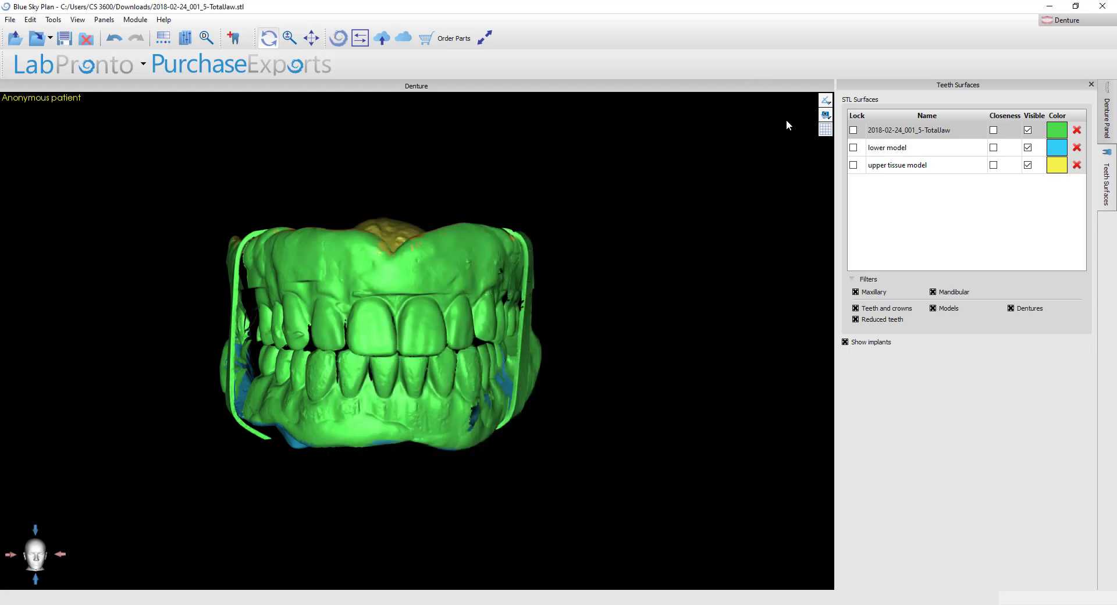
drag(455, 405, 431, 444)
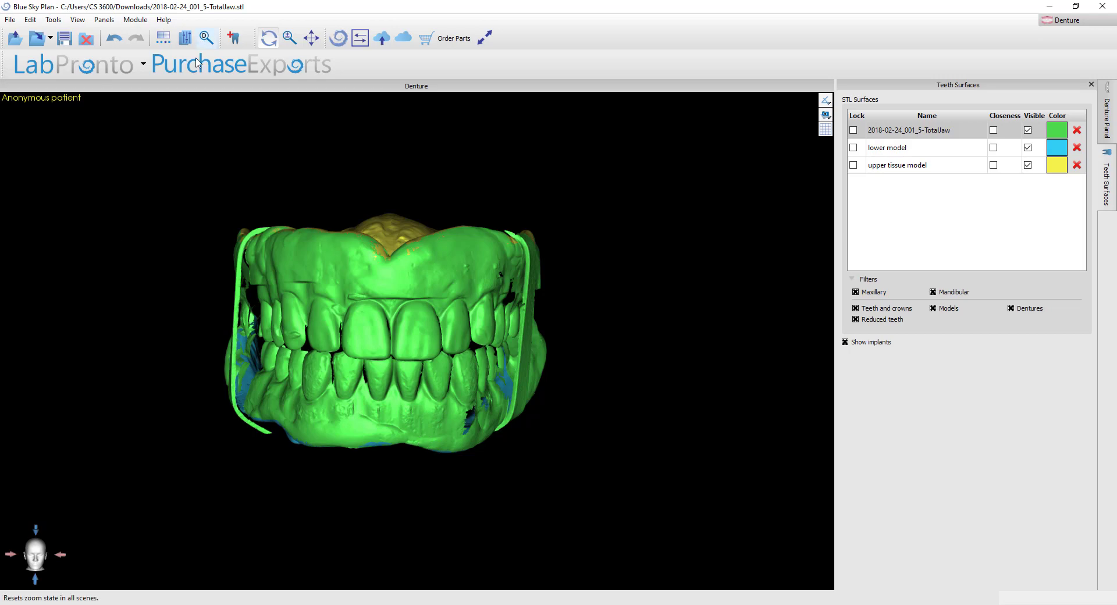
click(234, 39)
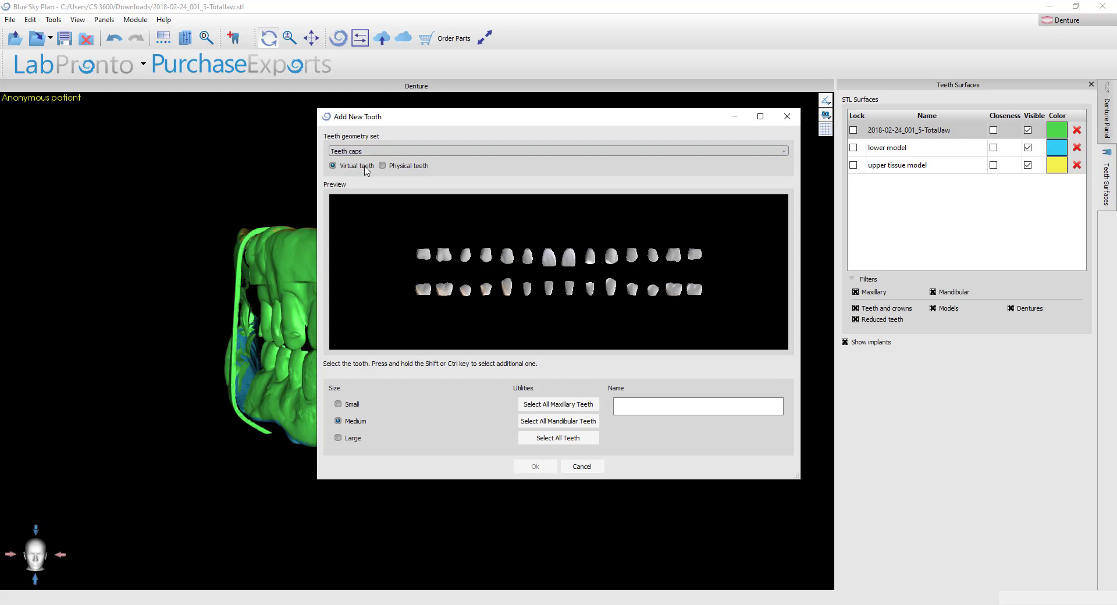
- Browse the Physical teeth Final Positions sets, then return to the virtual Teeth caps set
click(409, 169)
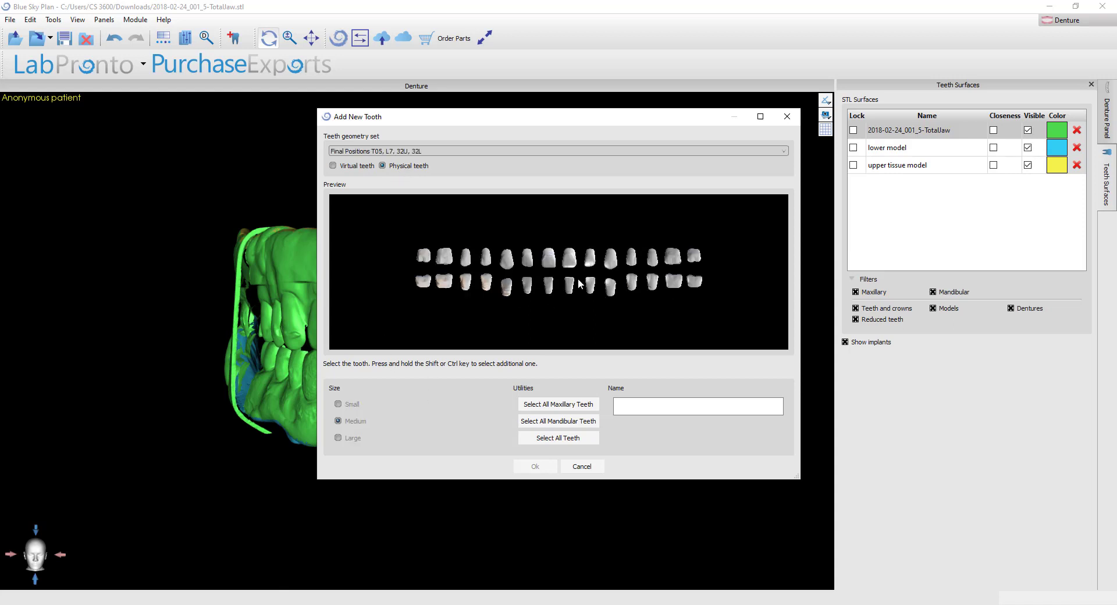
click(494, 156)
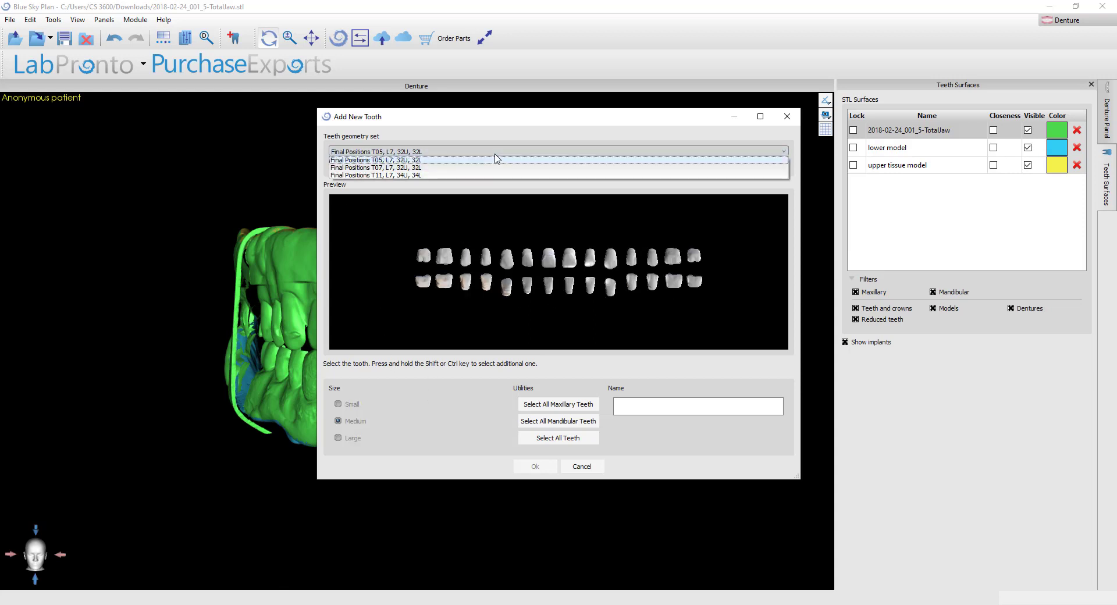
click(486, 162)
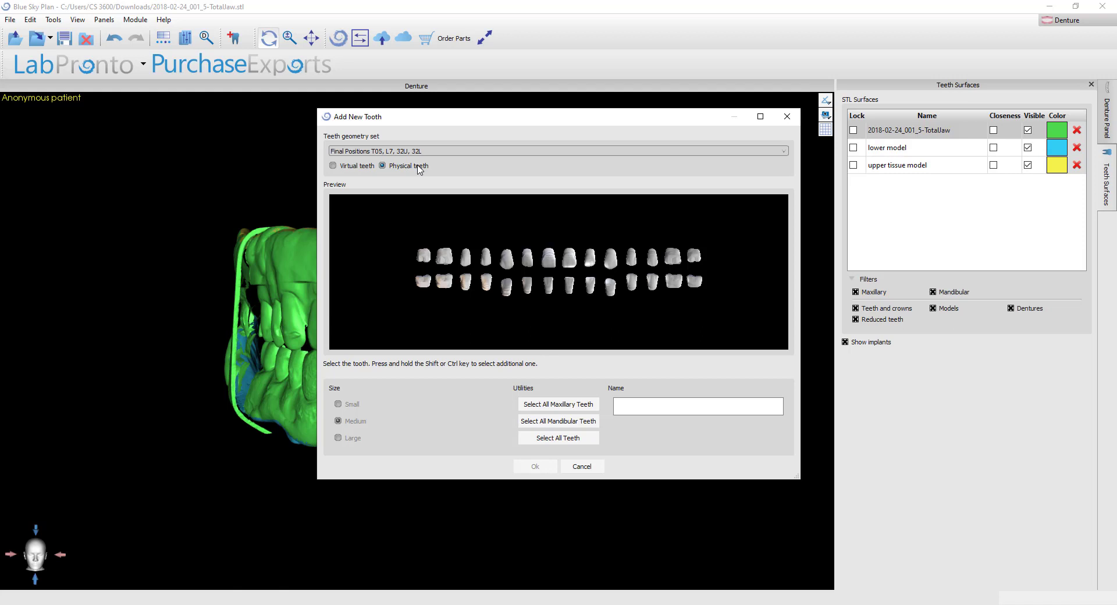
click(349, 167)
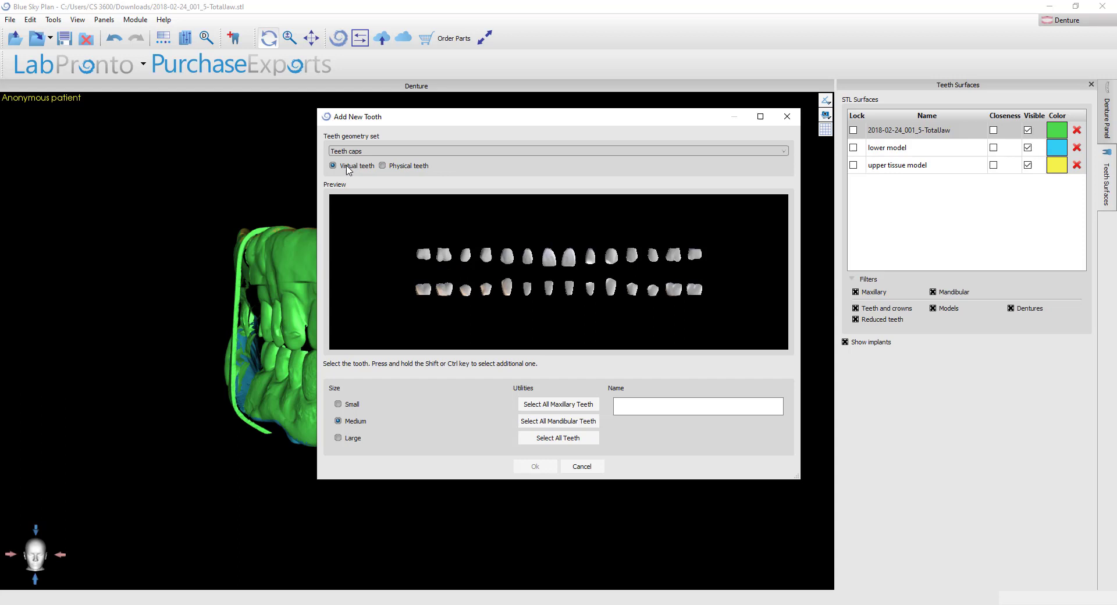
- Add every tooth from the Mitch Hurst Pontic Library geometry set
click(358, 152)
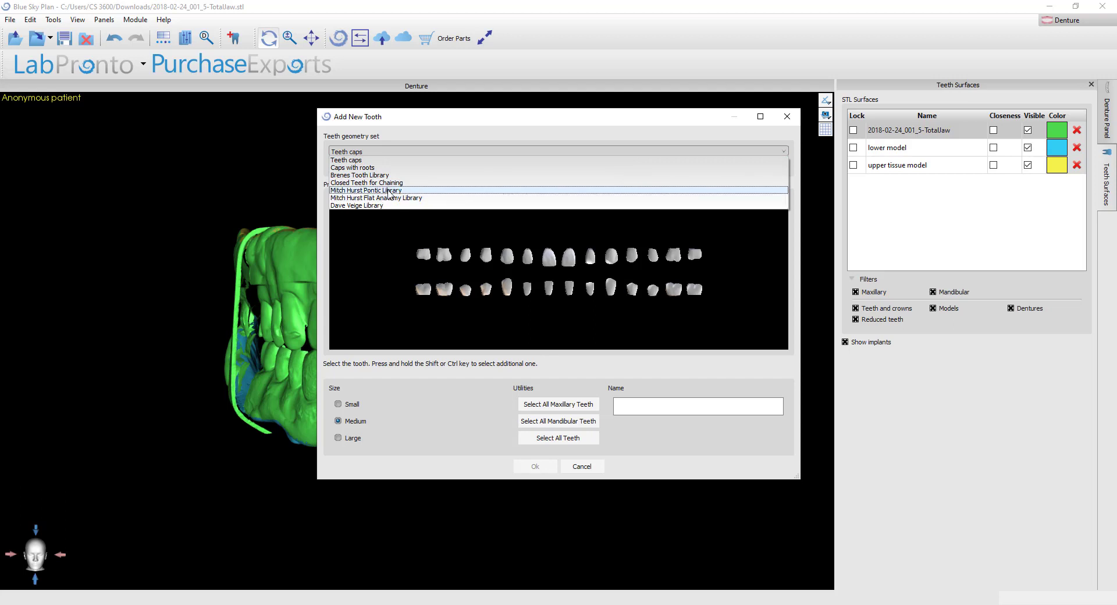
click(390, 191)
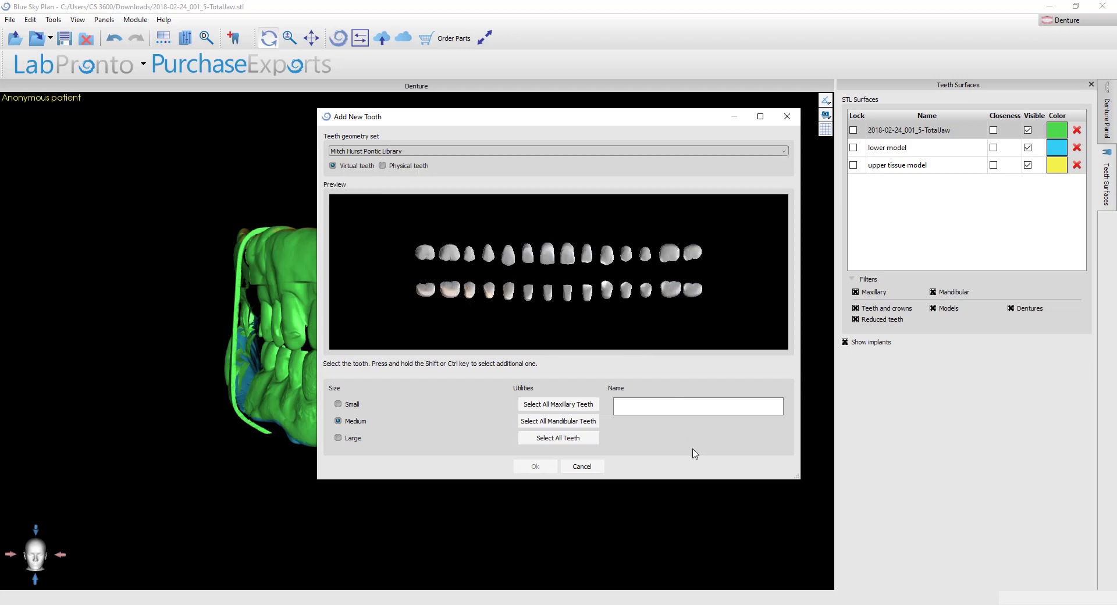
click(550, 442)
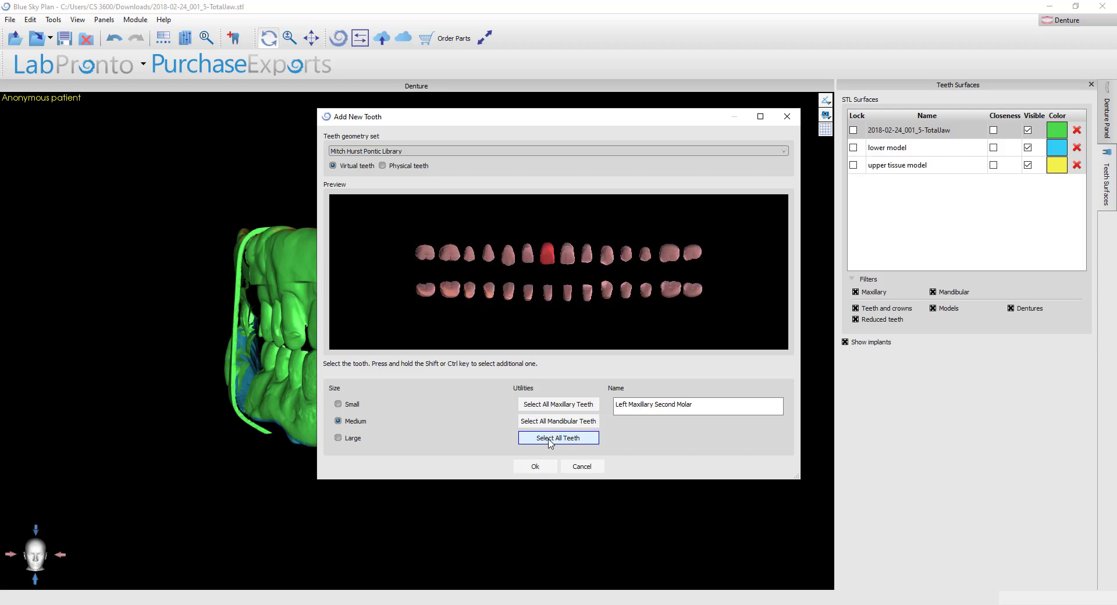
click(540, 470)
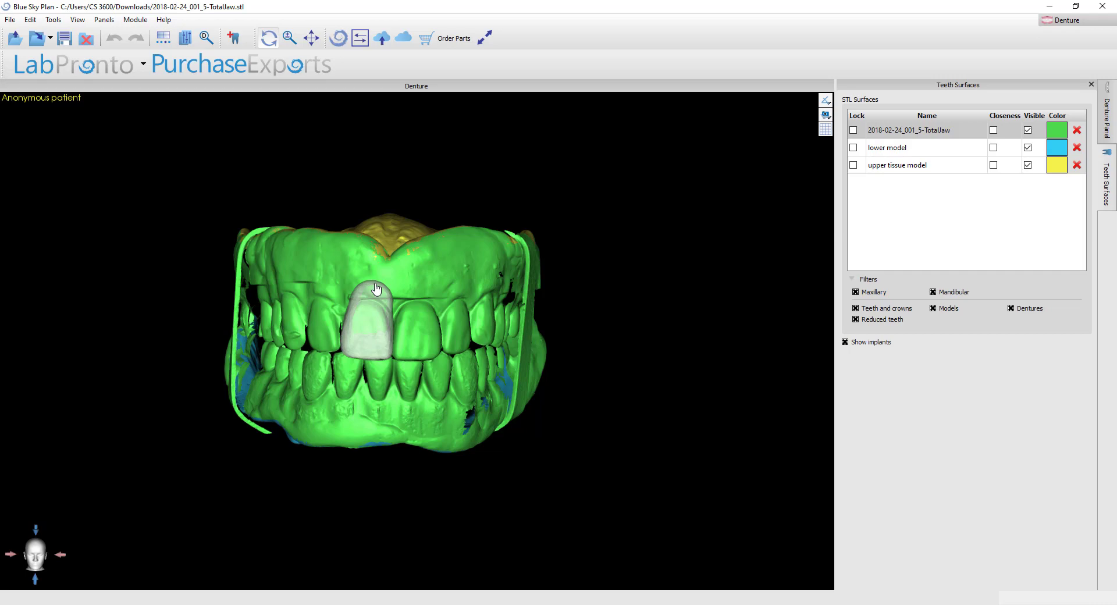
- Place the teeth at the upper central incisor and view the jaw from the side
click(376, 288)
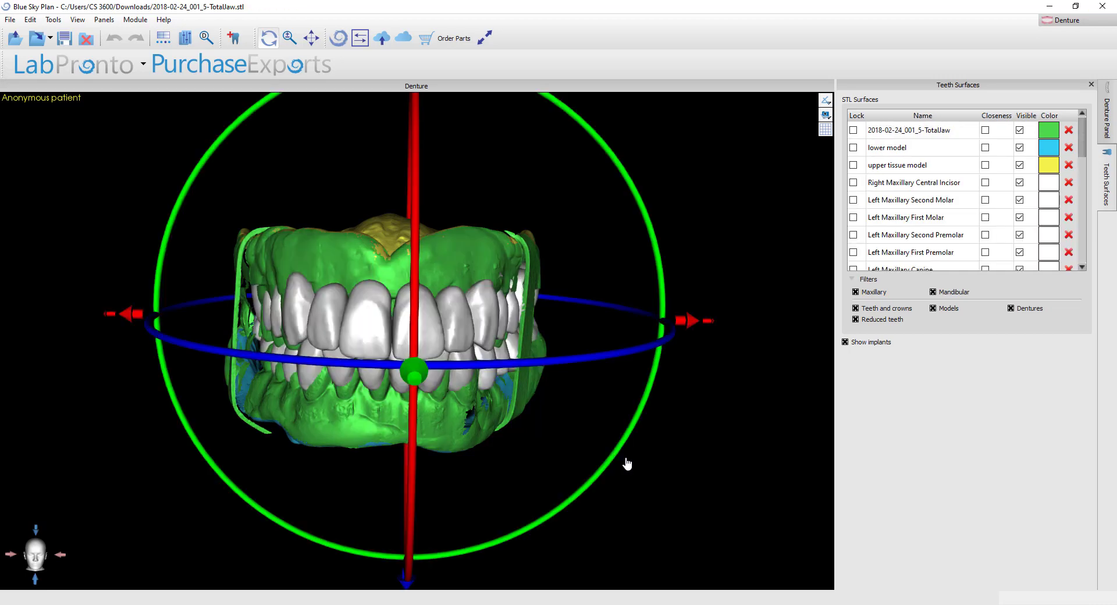
scroll(717, 374, down, 5)
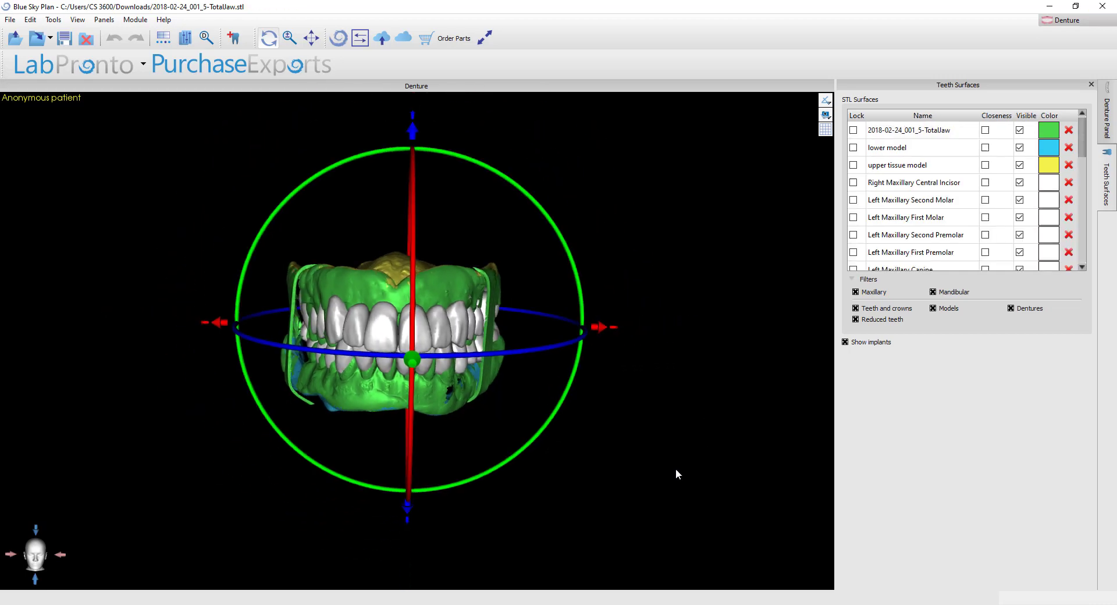
drag(675, 472, 256, 338)
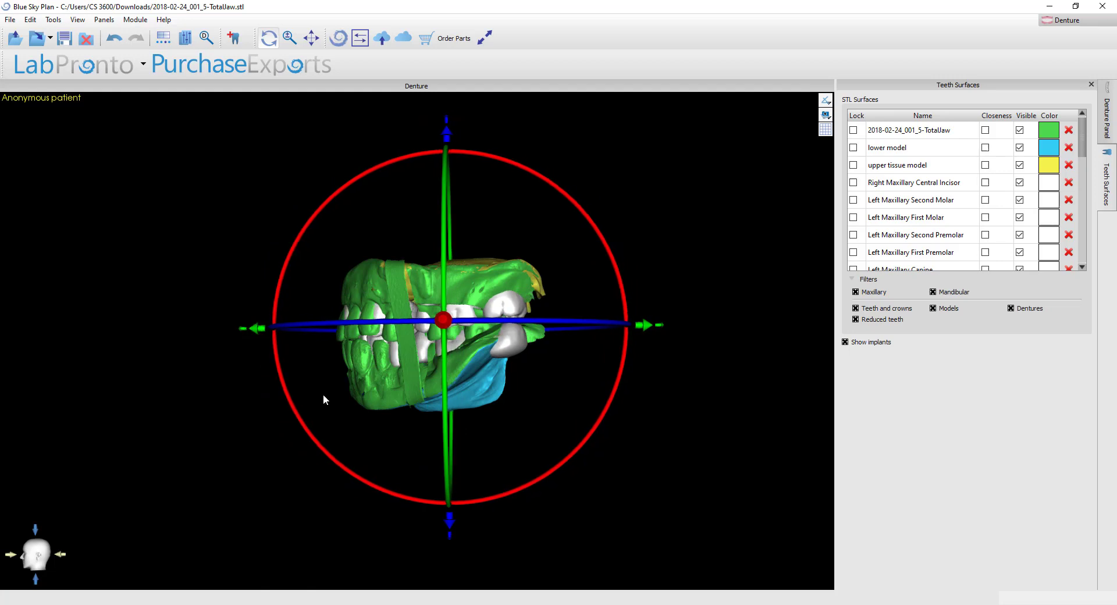
- Tilt the teeth slightly clockwise, lower them a little, and fine-tune their left-right position
drag(586, 221, 586, 241)
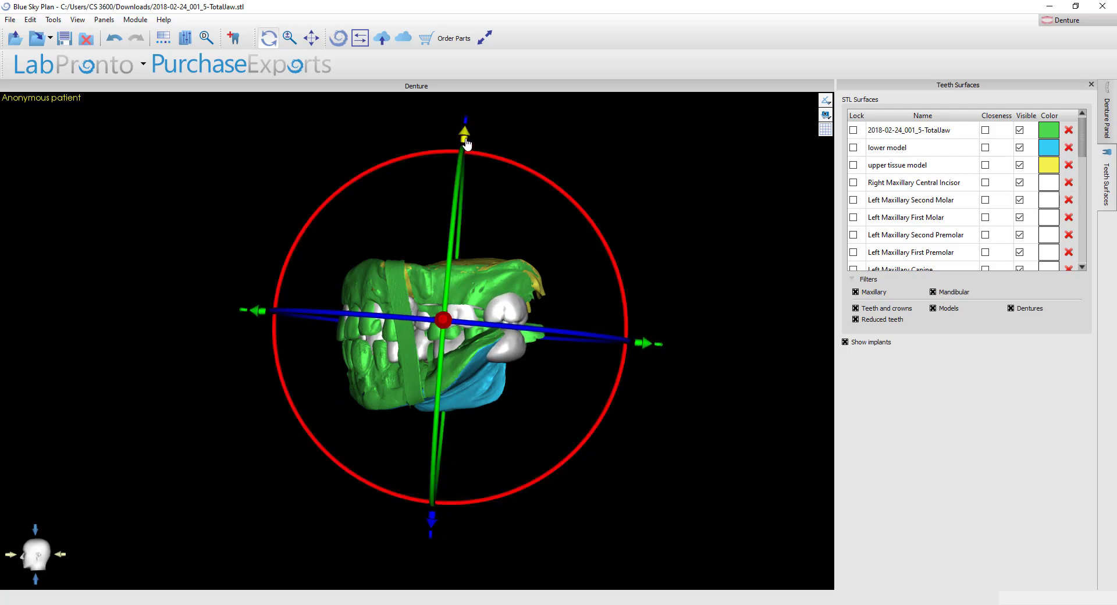
drag(434, 527, 429, 538)
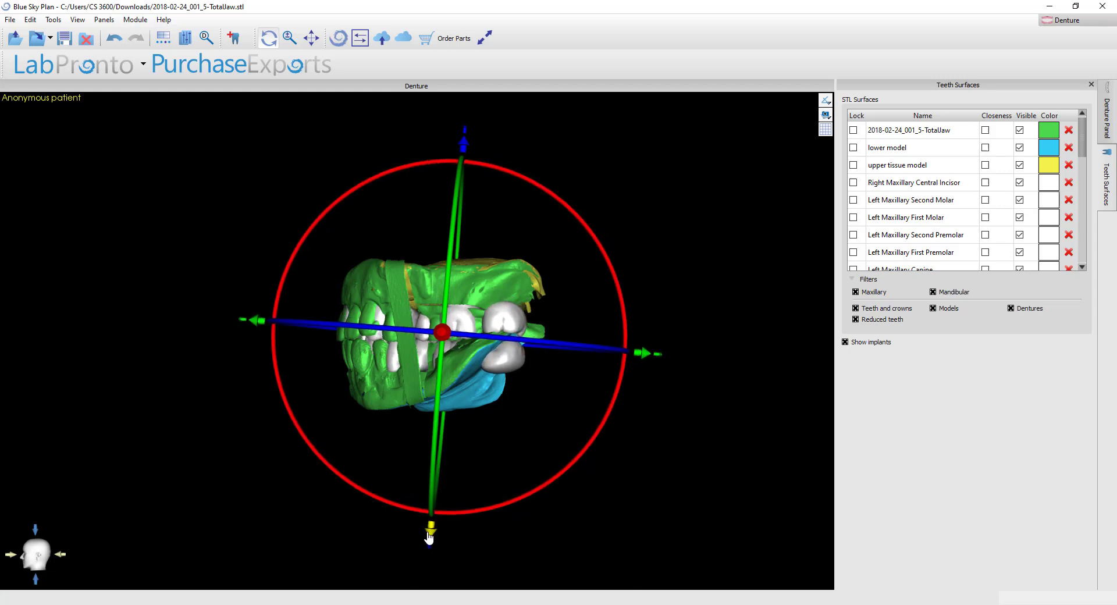
drag(640, 358, 629, 360)
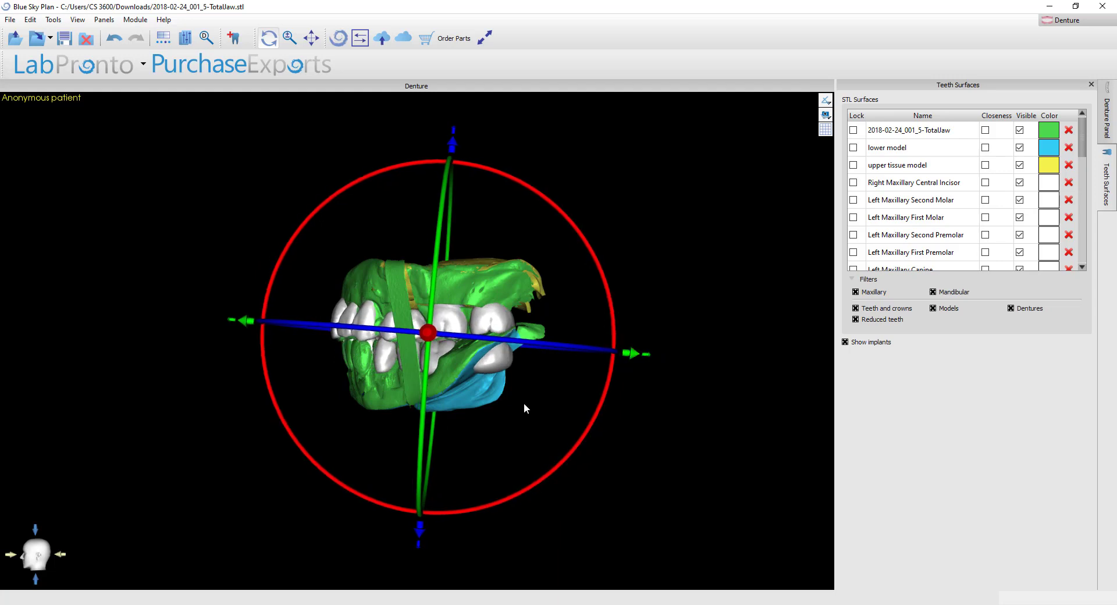
scroll(583, 434, up, 5)
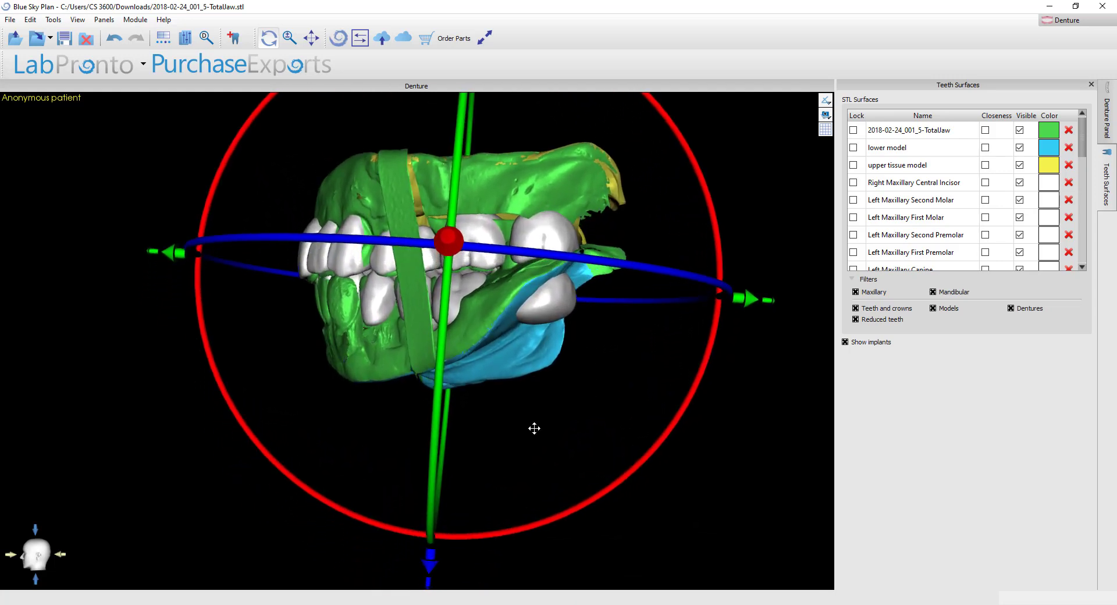
mouse_move(743, 308)
mouse_down()
mouse_move(759, 304)
mouse_move(749, 304)
mouse_up()
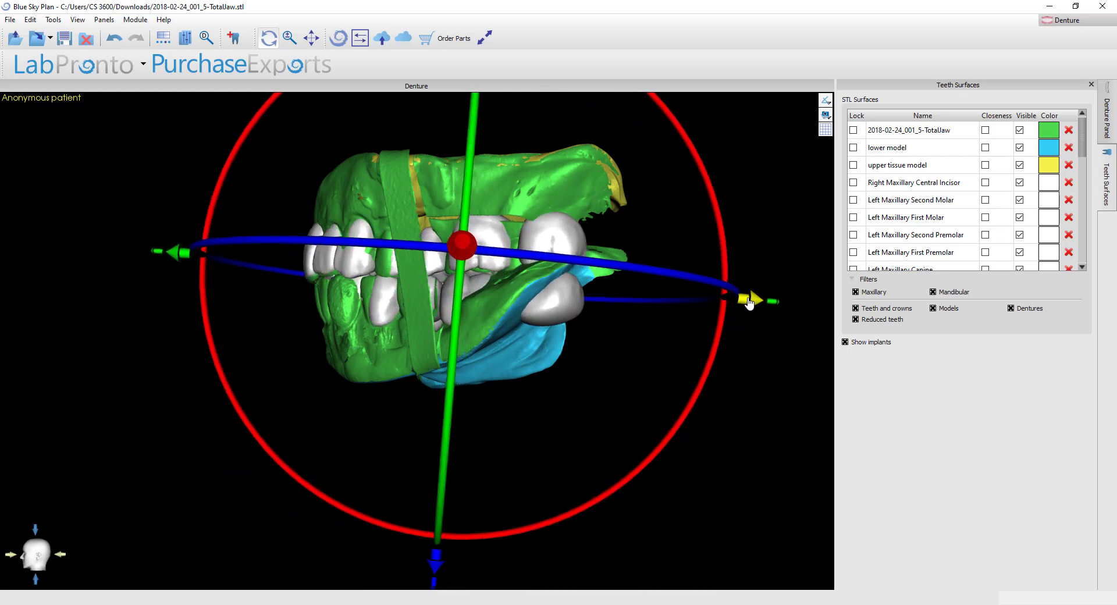
drag(750, 301, 752, 300)
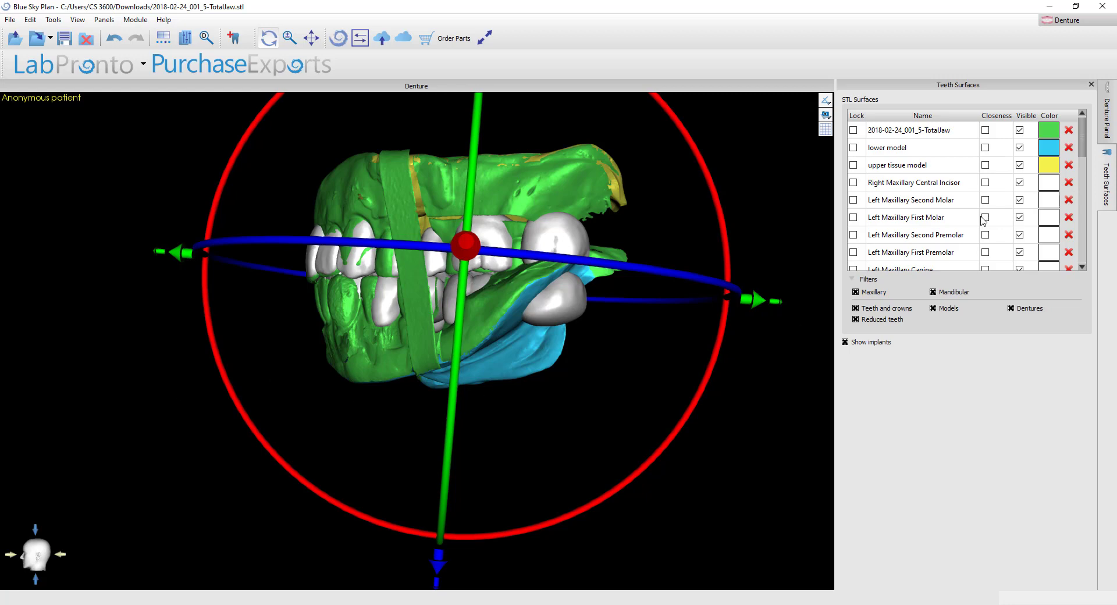
- Hide and reshow the TotalJaw surface, then lower the teeth slightly from a front view
click(1021, 131)
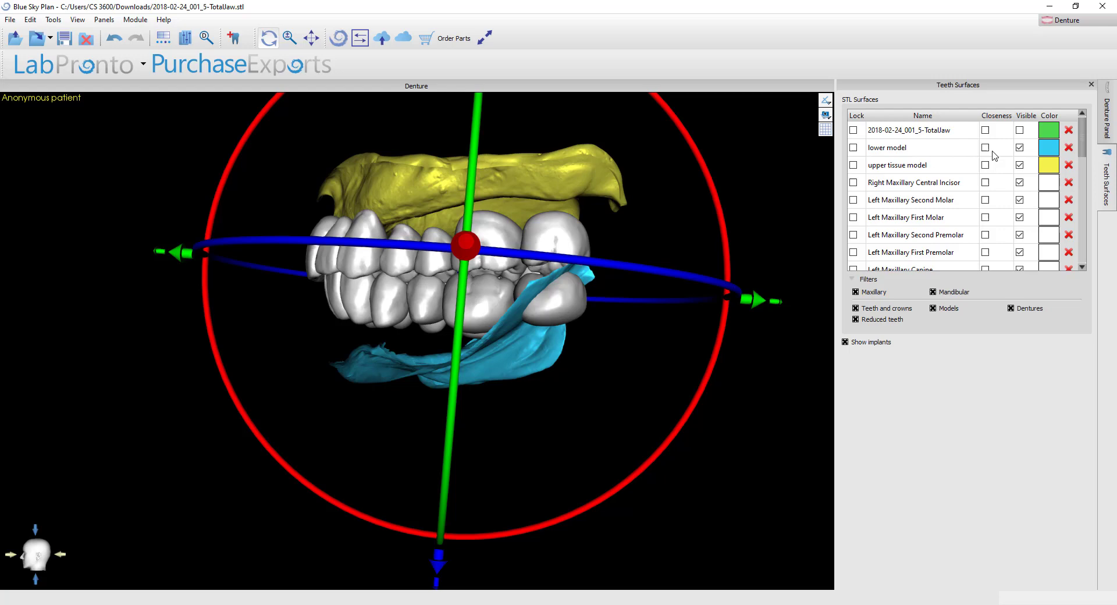
click(1019, 129)
drag(142, 393, 383, 492)
drag(404, 535, 415, 539)
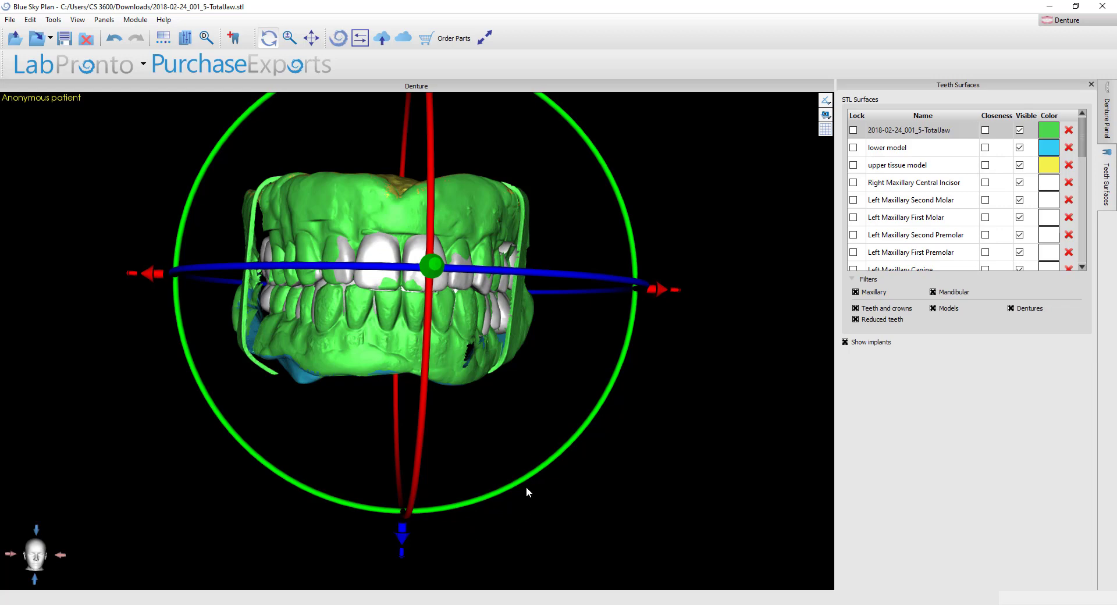
- Straighten the teeth's tilt, turn on the reference grid, and nudge the teeth side to side
mouse_move(545, 388)
mouse_down()
mouse_move(533, 381)
mouse_move(530, 395)
mouse_up()
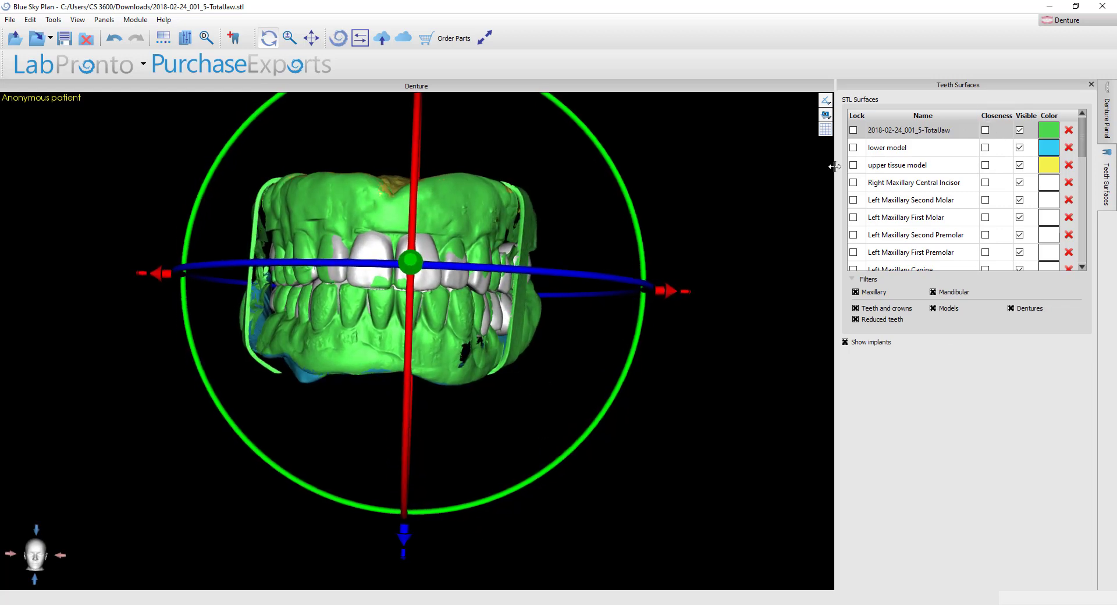
drag(673, 297, 674, 297)
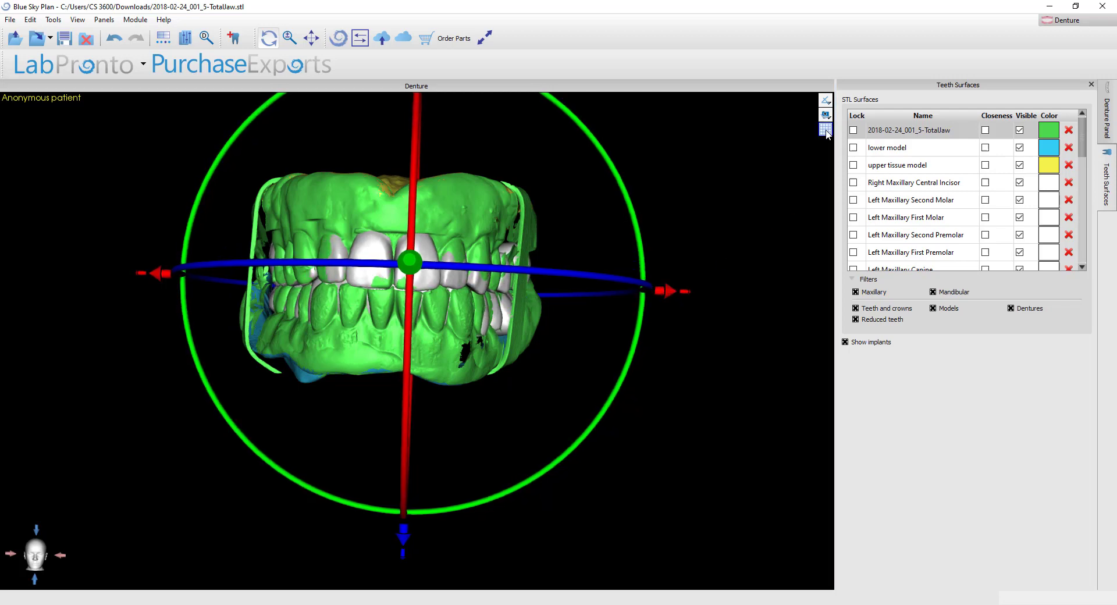
click(825, 129)
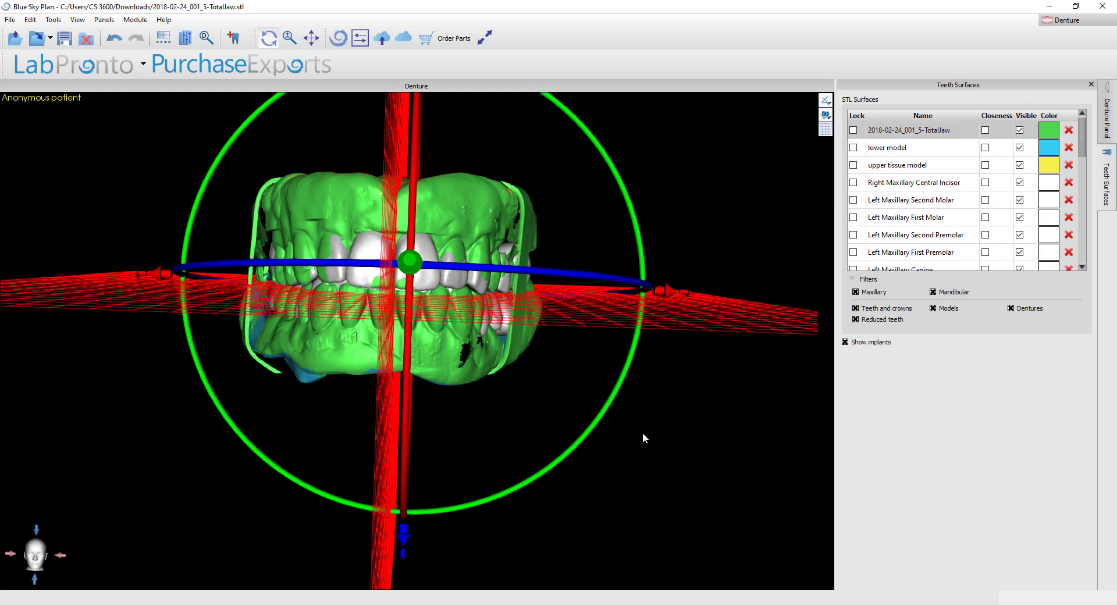
drag(487, 431, 491, 404)
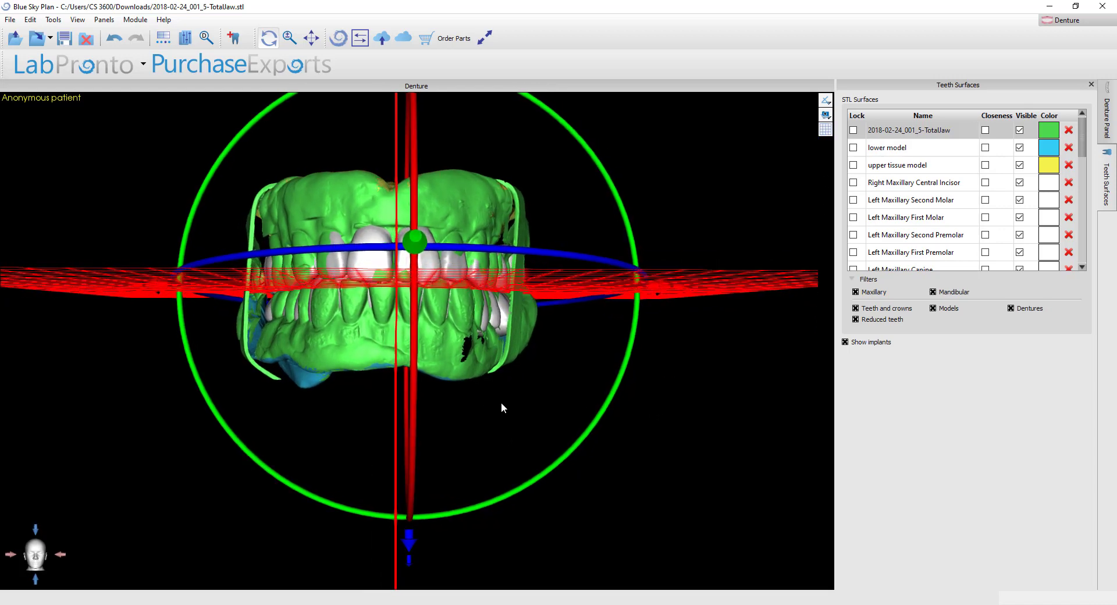
drag(367, 403, 366, 406)
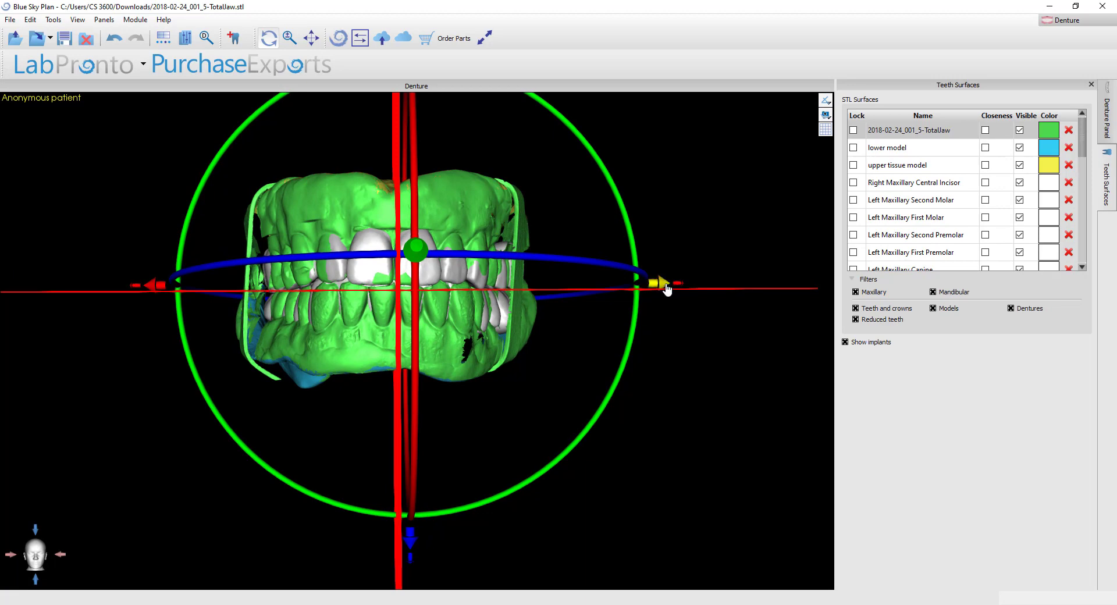
drag(667, 290, 668, 291)
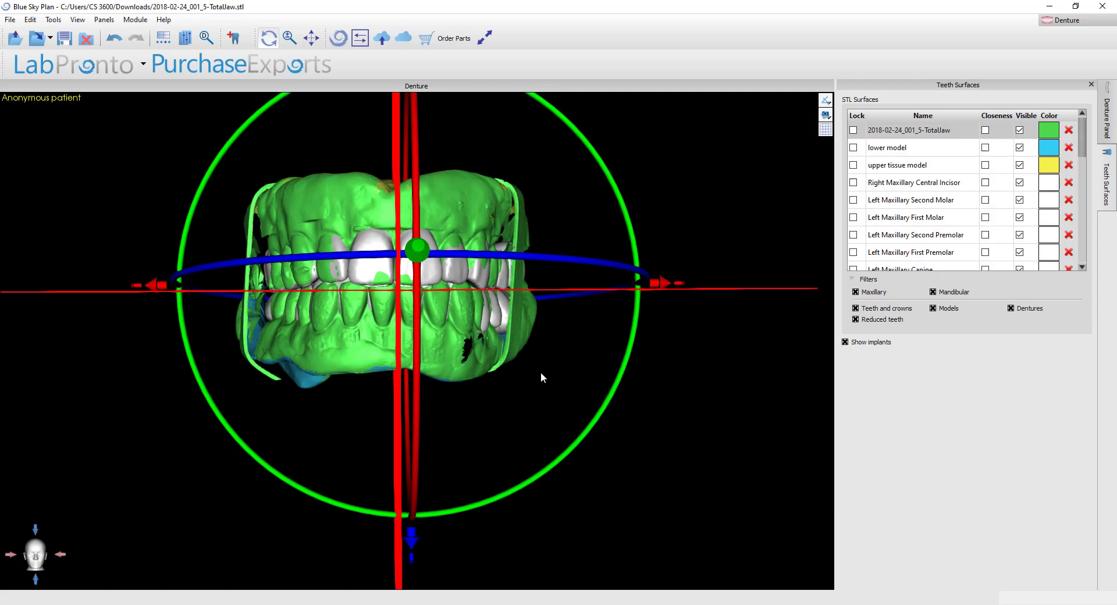
drag(541, 377, 346, 426)
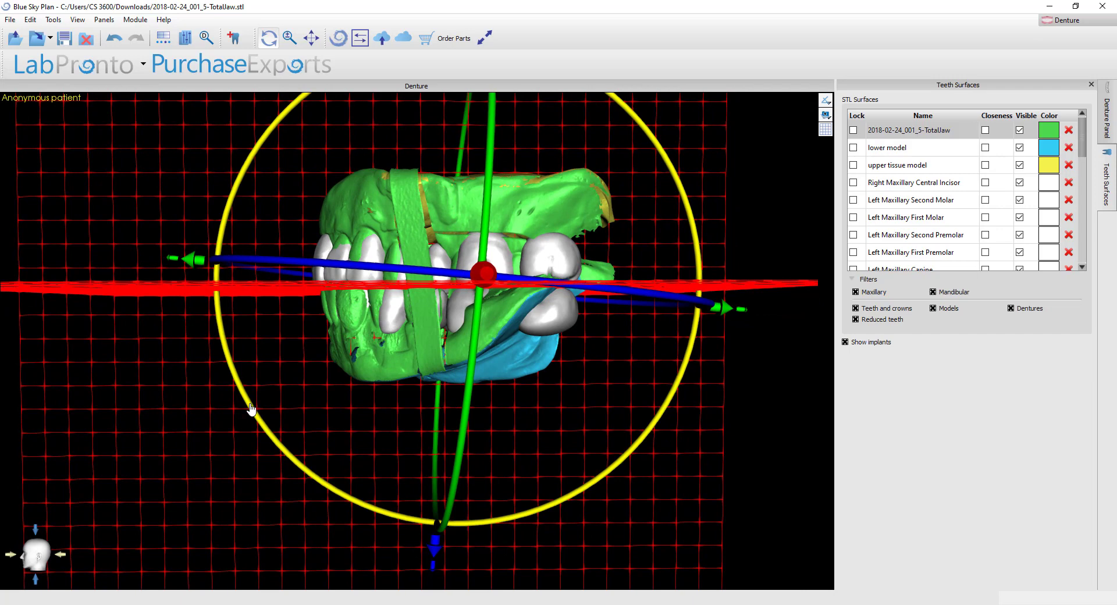
- Rotate the teeth set about its centre to change its tilt, checking from a front view
drag(252, 409, 251, 417)
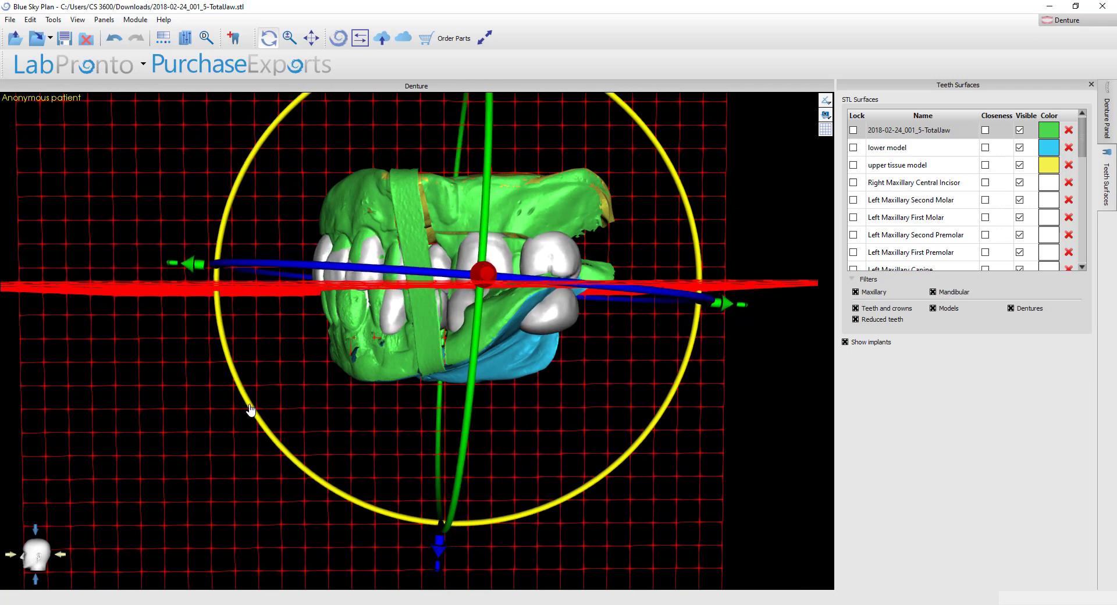
drag(251, 410, 251, 401)
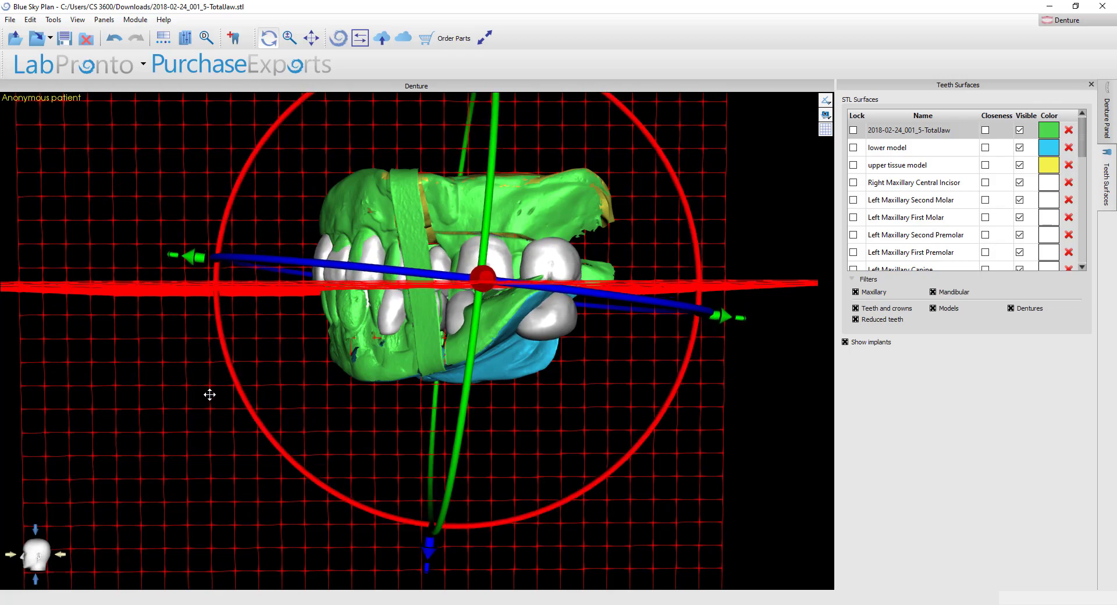
drag(209, 394, 401, 358)
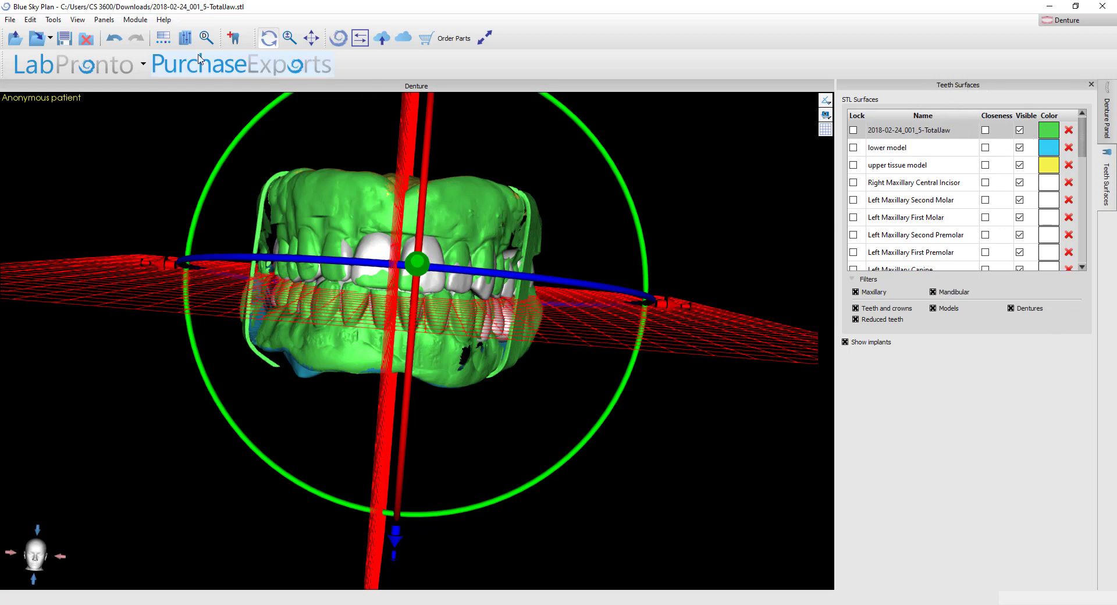
click(104, 19)
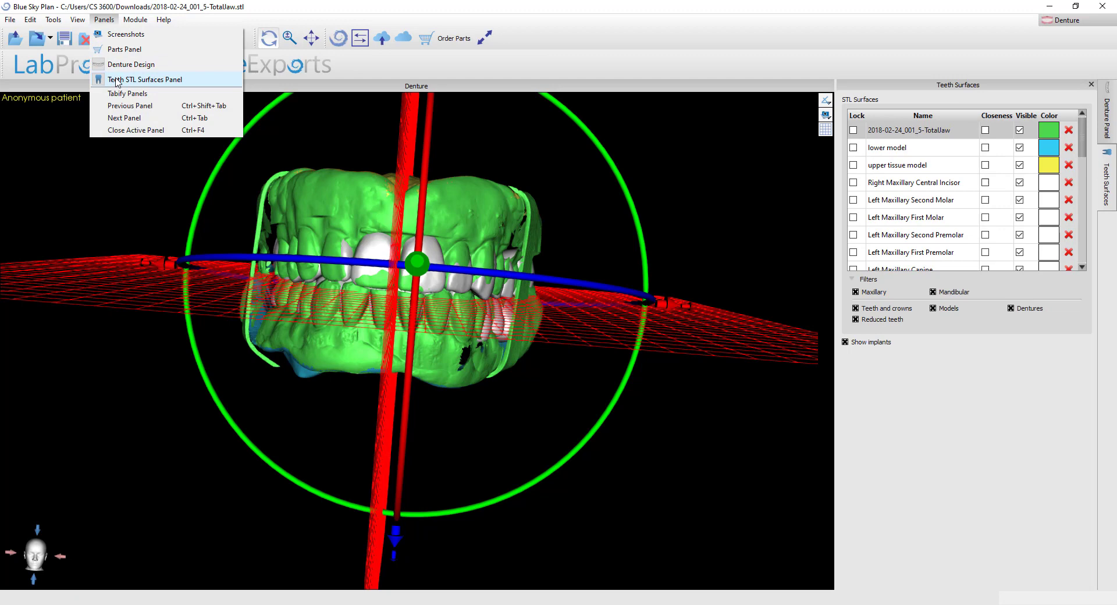
- Hide the green TotalJaw scan and view the teeth from the side
click(870, 410)
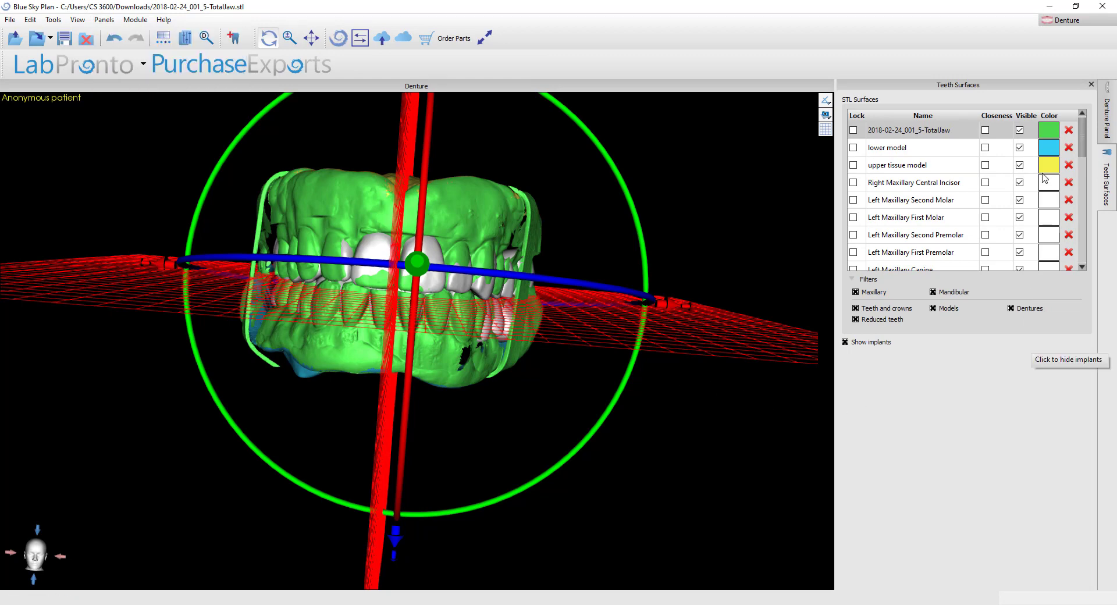
click(1019, 131)
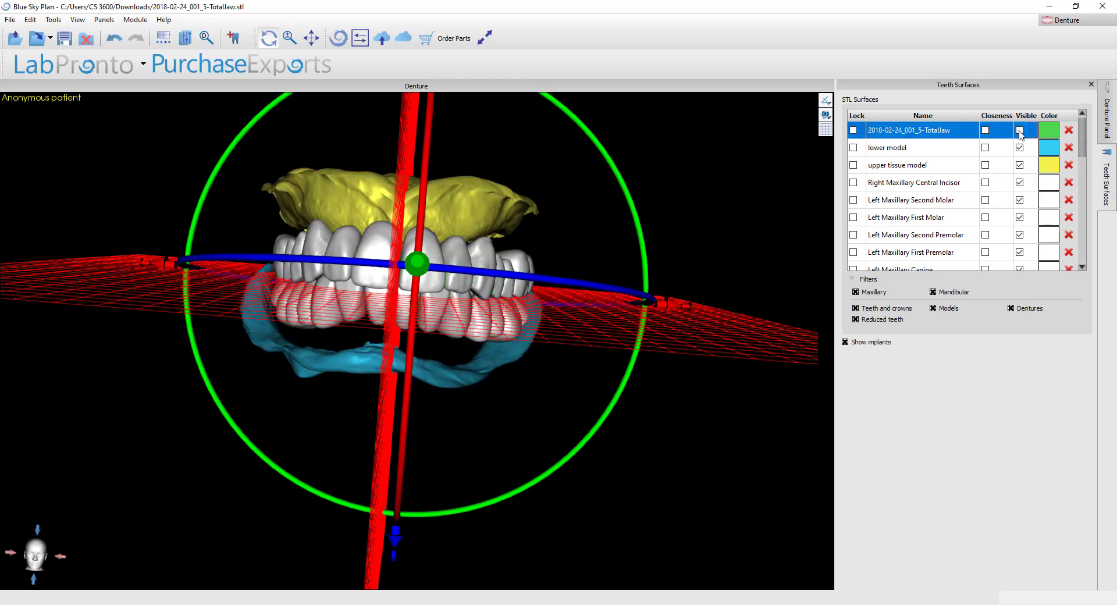
drag(774, 431, 654, 477)
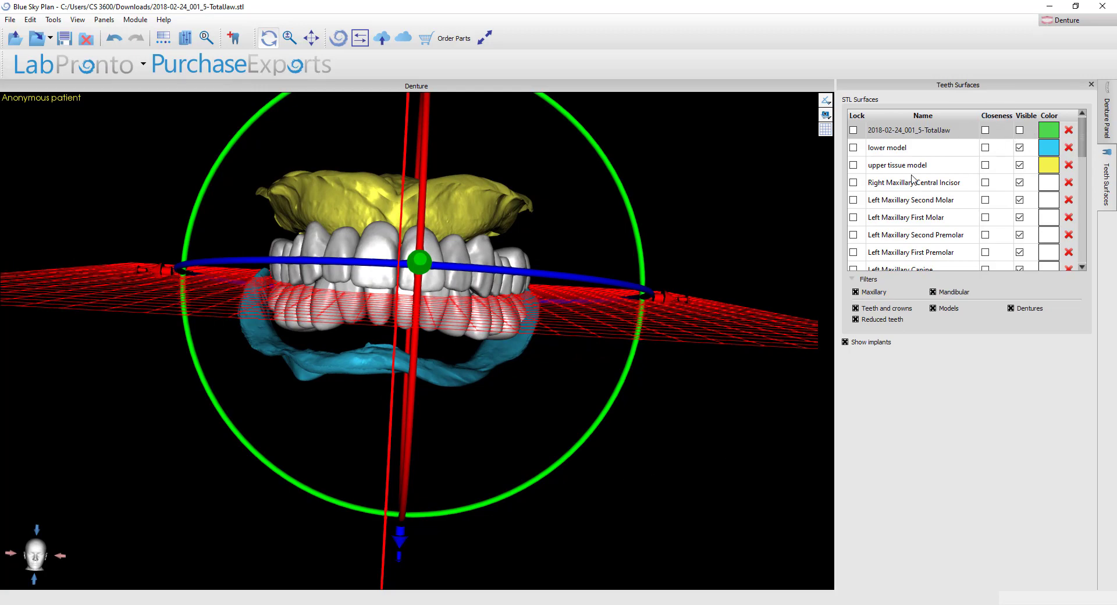
drag(428, 392, 351, 433)
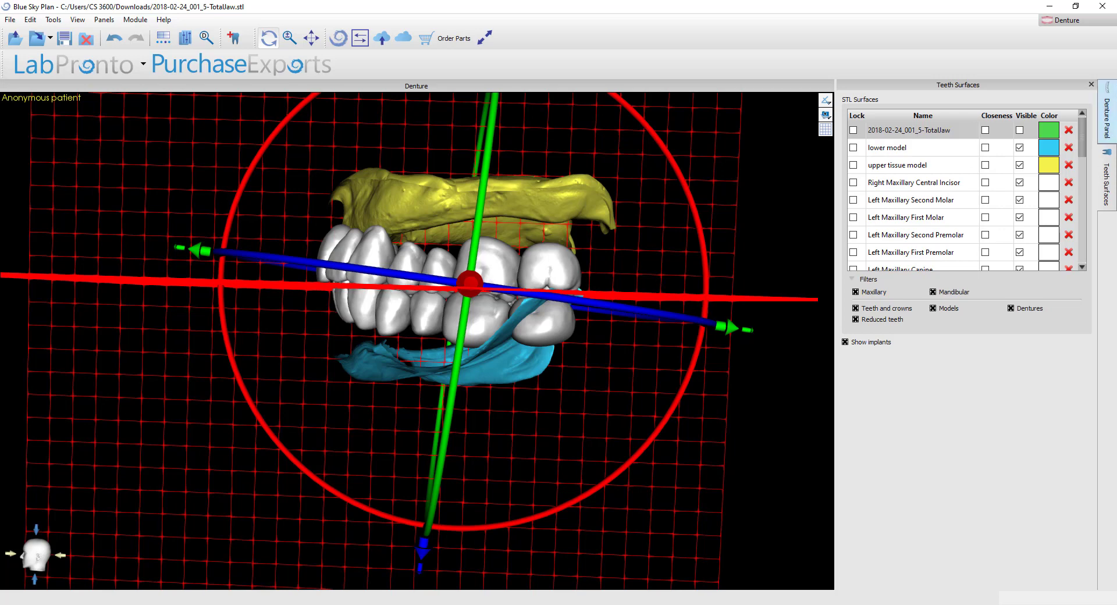
- In Denture Design, shrink the entire teeth chain scale, then settle it near 0.85
click(104, 19)
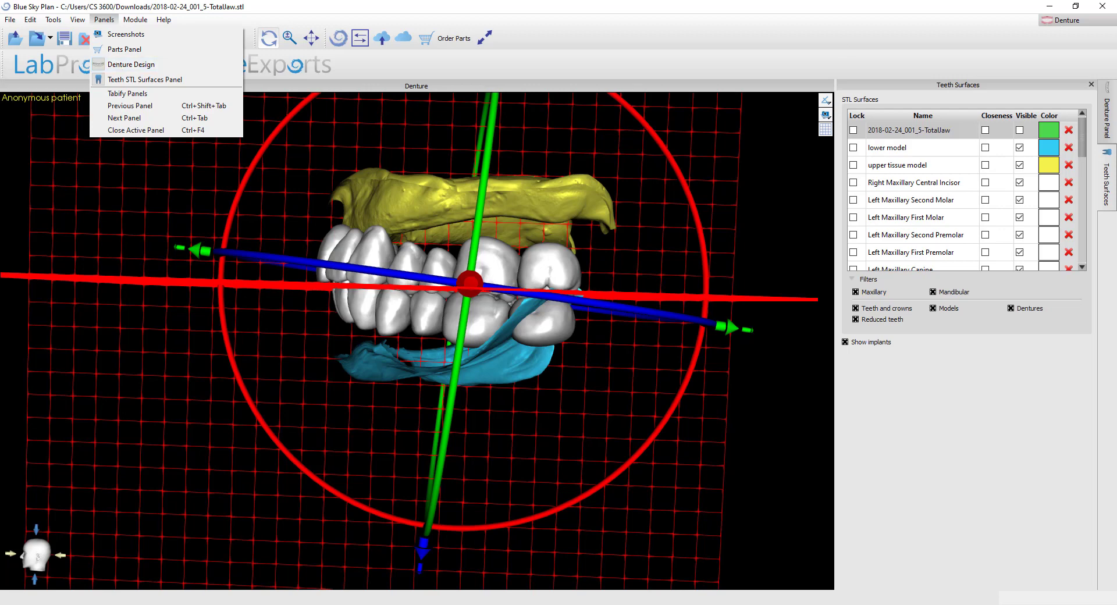
click(130, 64)
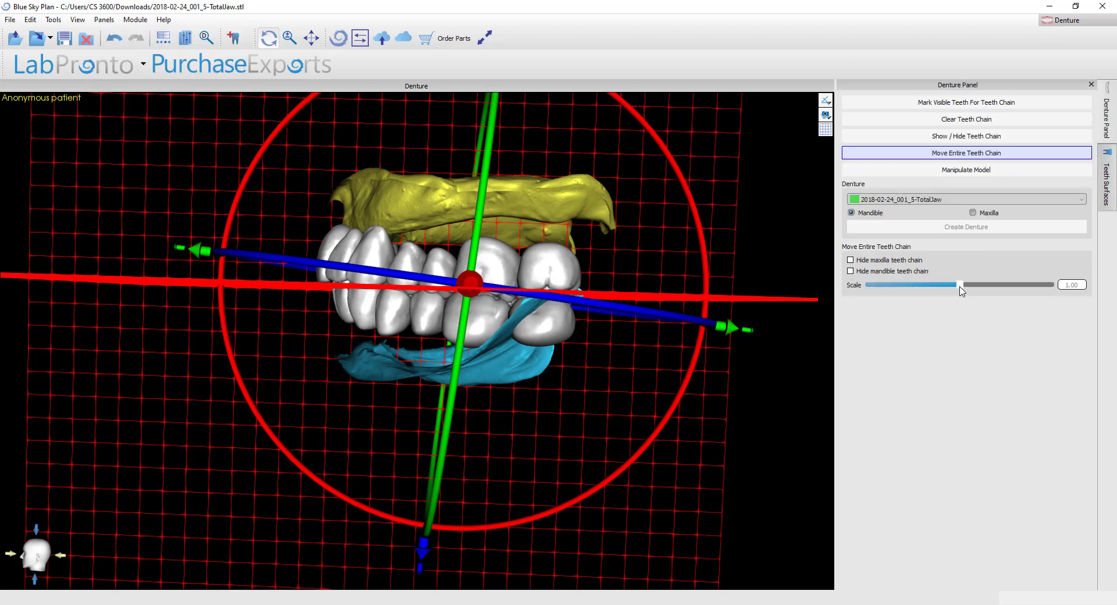
drag(961, 291, 910, 323)
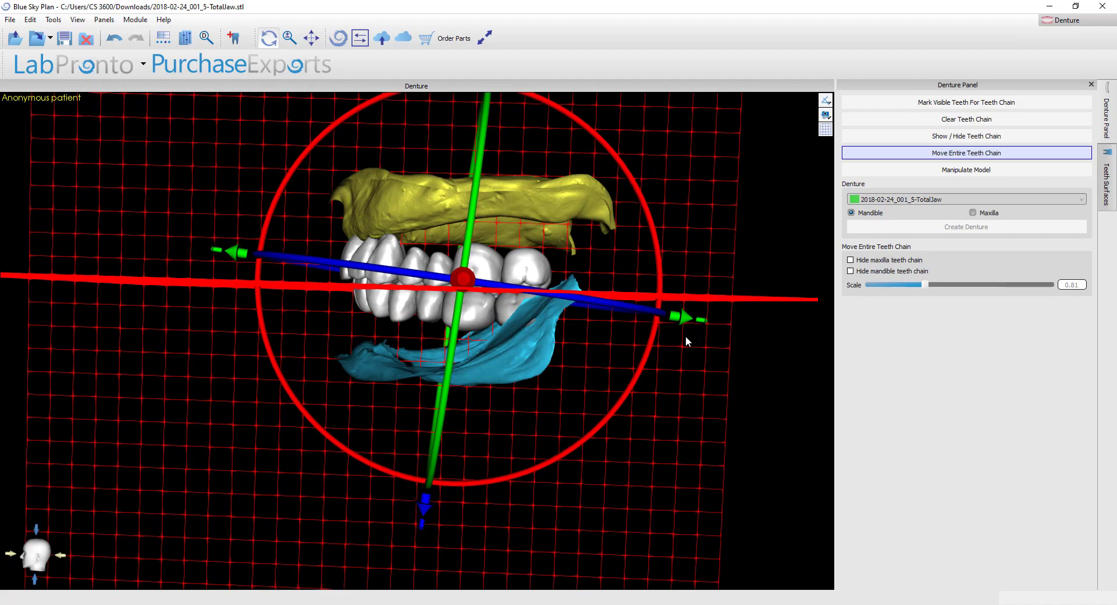
drag(643, 336, 500, 367)
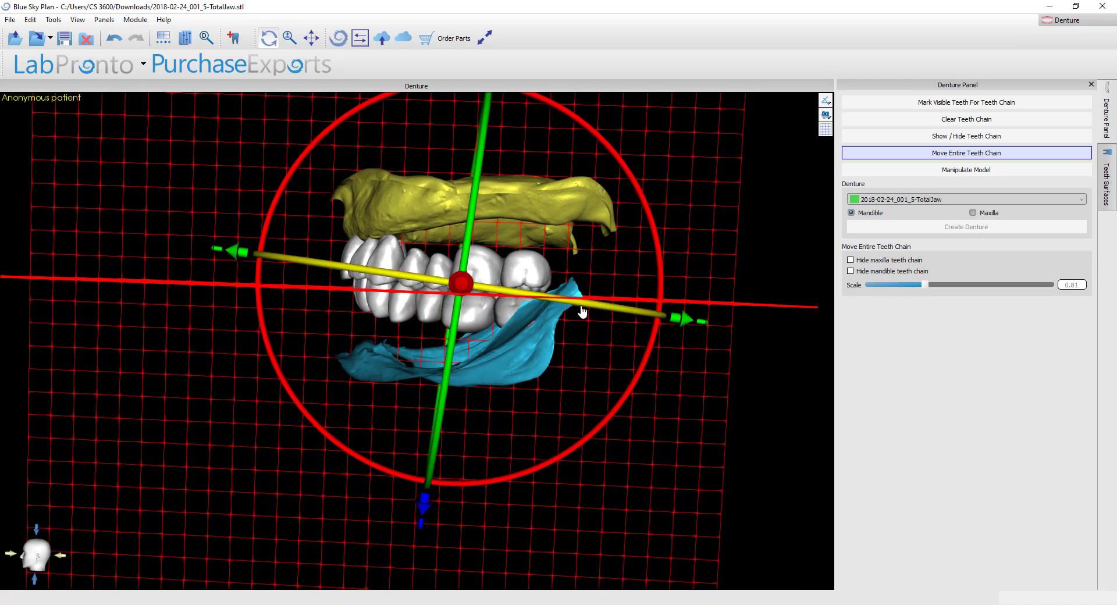
drag(105, 331, 327, 386)
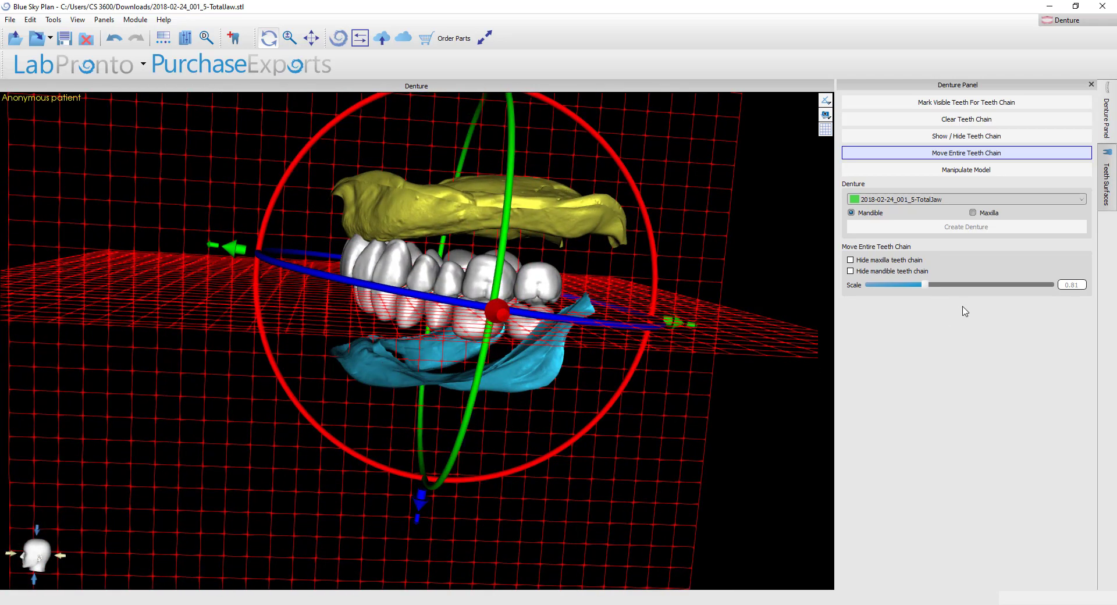
drag(927, 285, 954, 292)
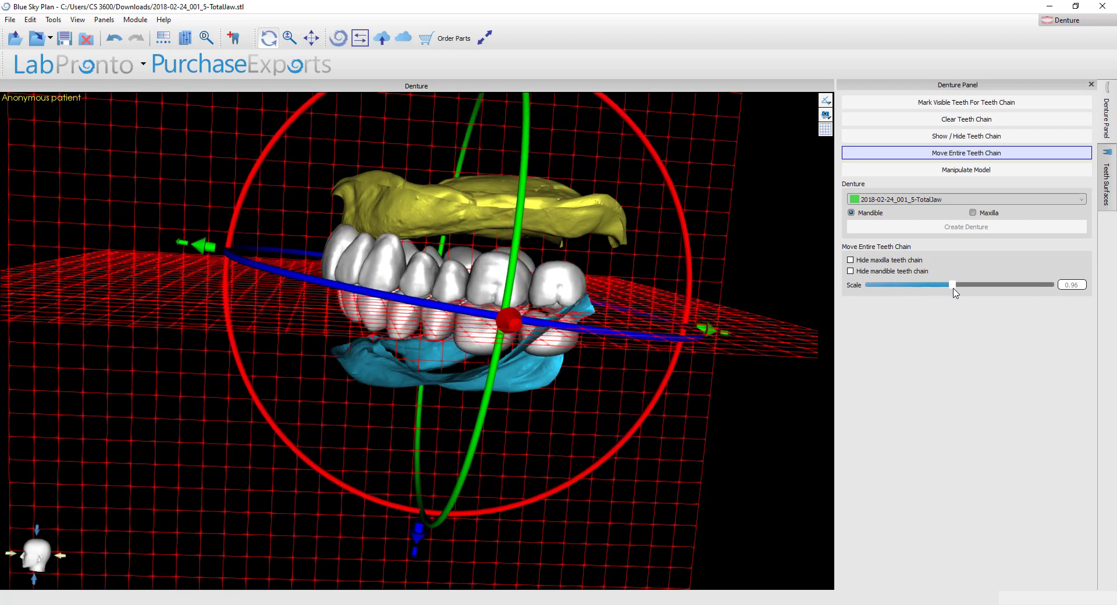
- Show the TotalJaw scan to compare the resized teeth from several angles, then hide it again
click(1106, 181)
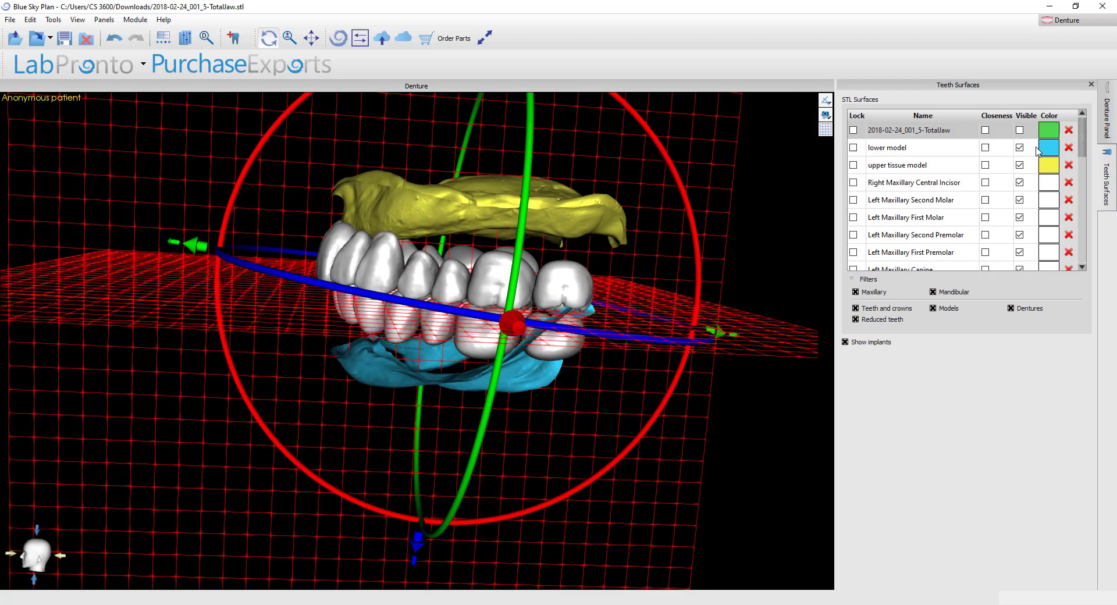
click(1019, 129)
drag(195, 345, 519, 407)
scroll(519, 407, up, 5)
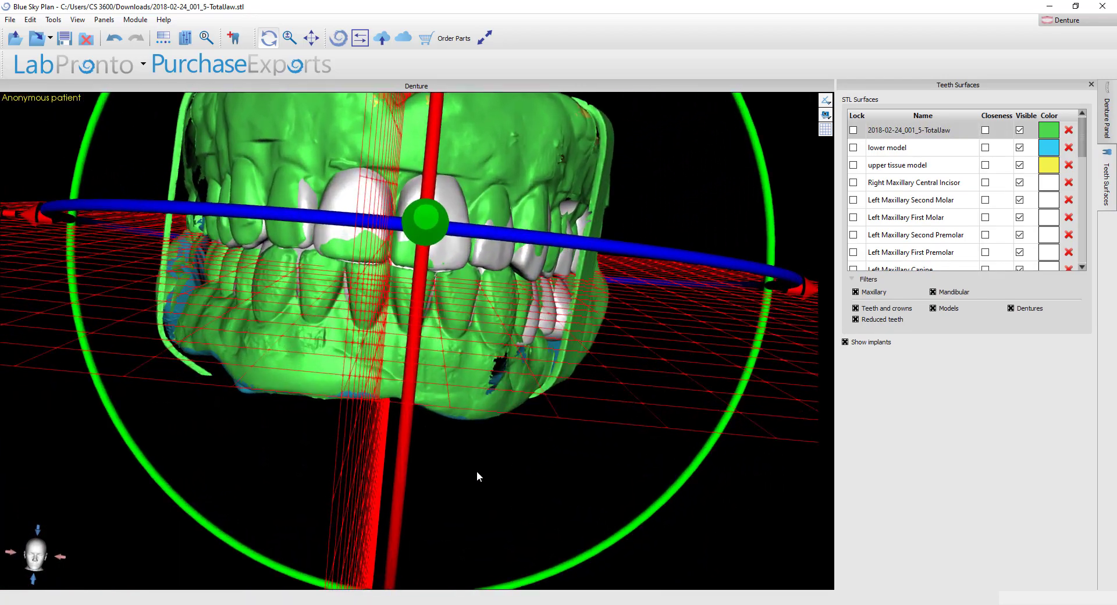
drag(479, 476, 439, 187)
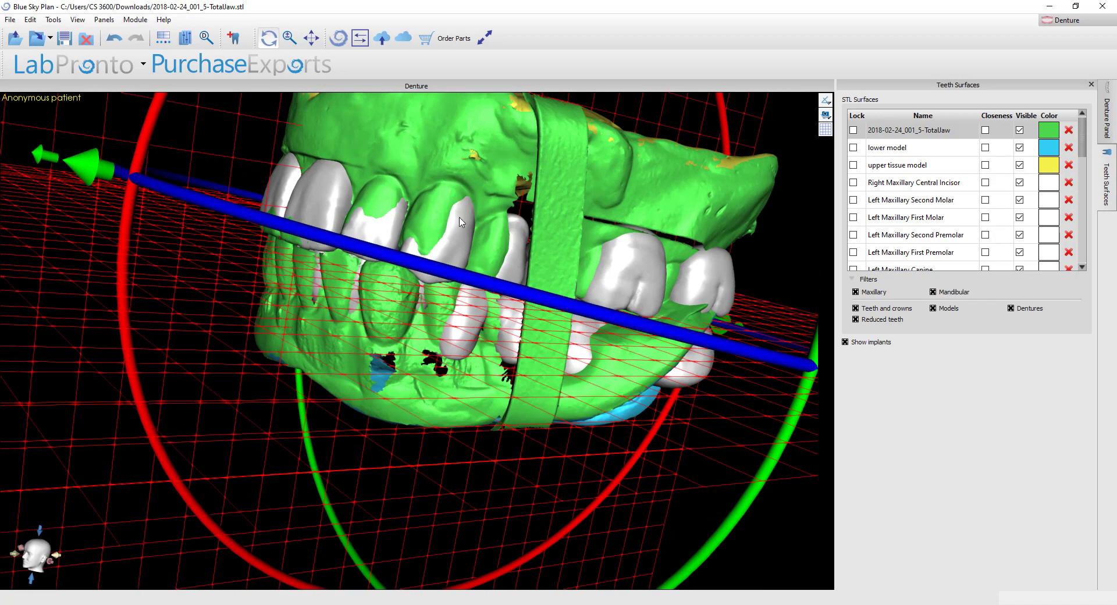
drag(122, 318, 343, 417)
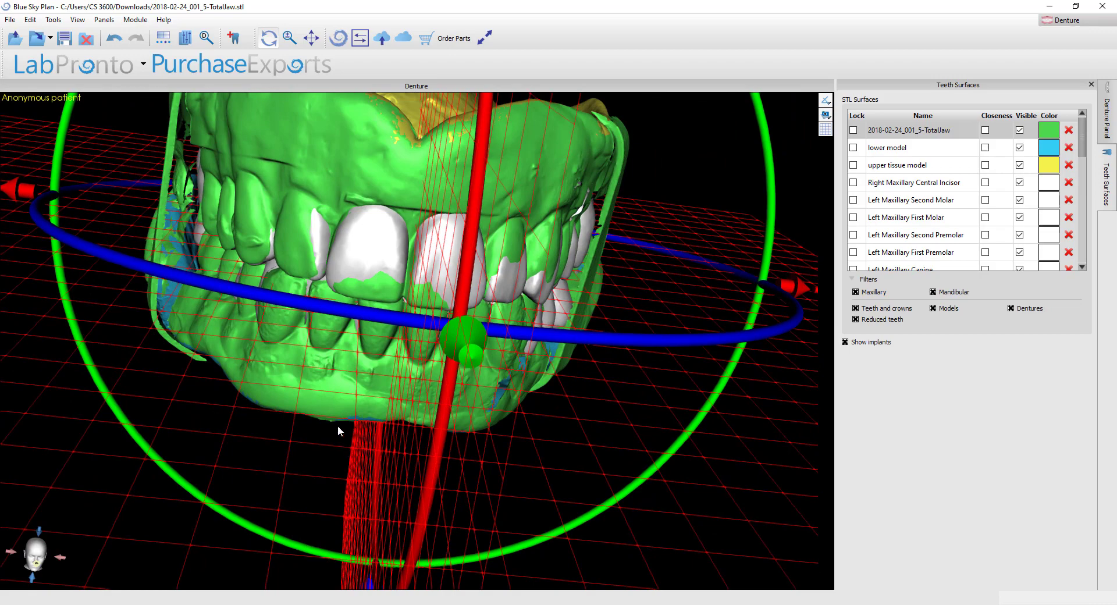
drag(345, 470, 745, 354)
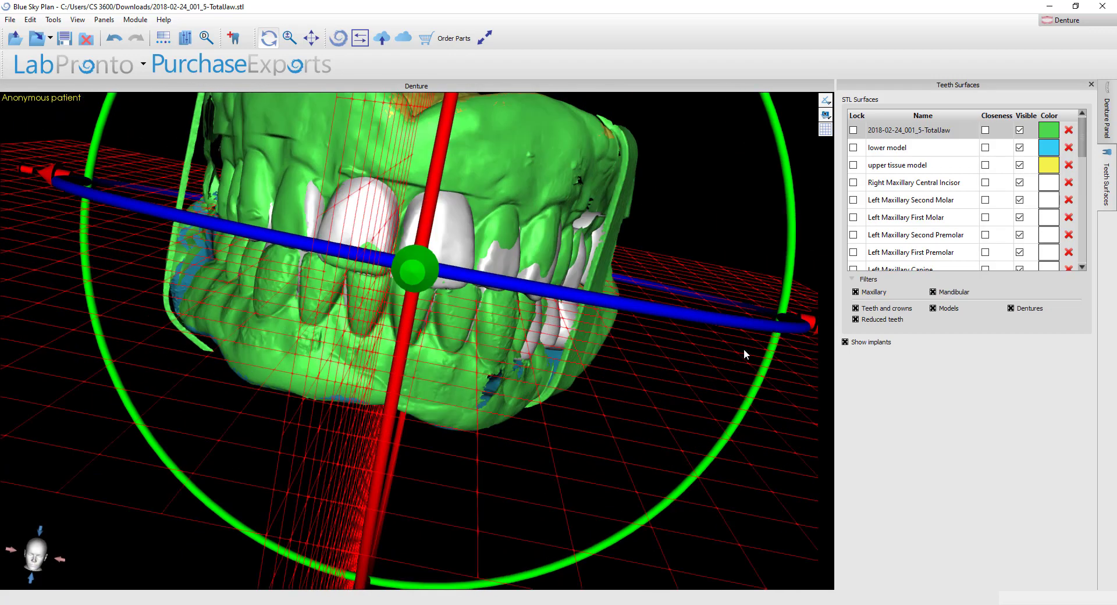
click(1021, 133)
drag(720, 349, 378, 424)
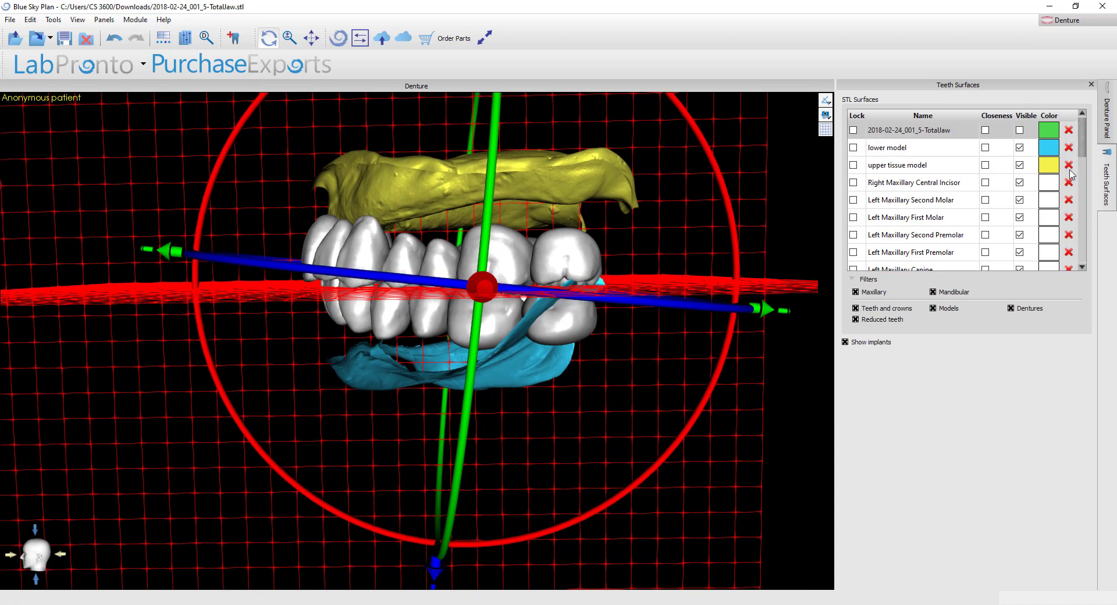
- Delete the Left and Right Maxillary Second Molars from the Teeth Surfaces list
click(930, 202)
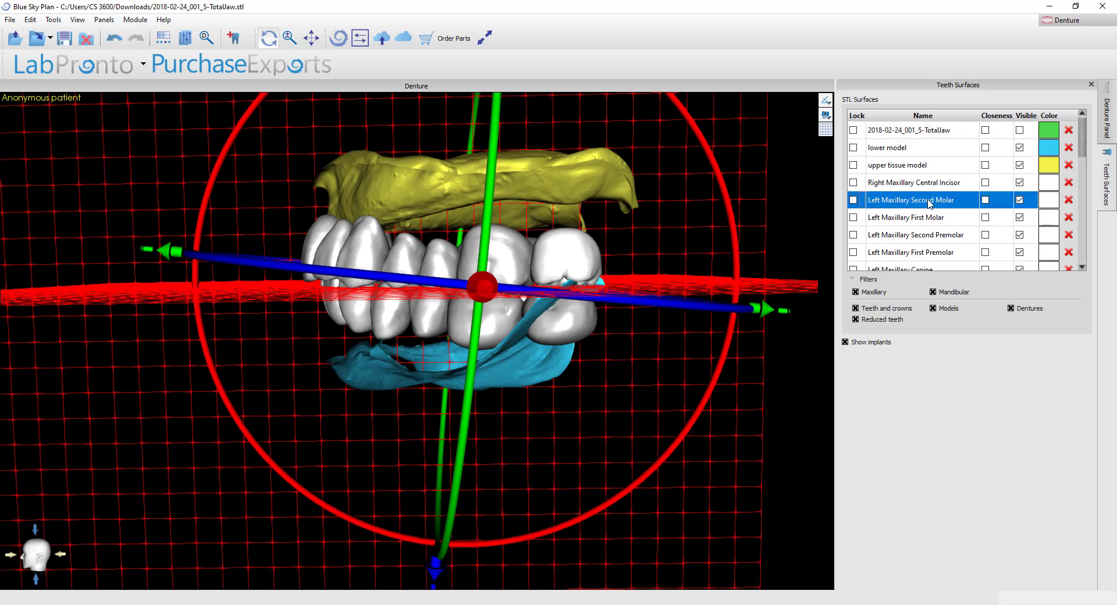
click(1068, 200)
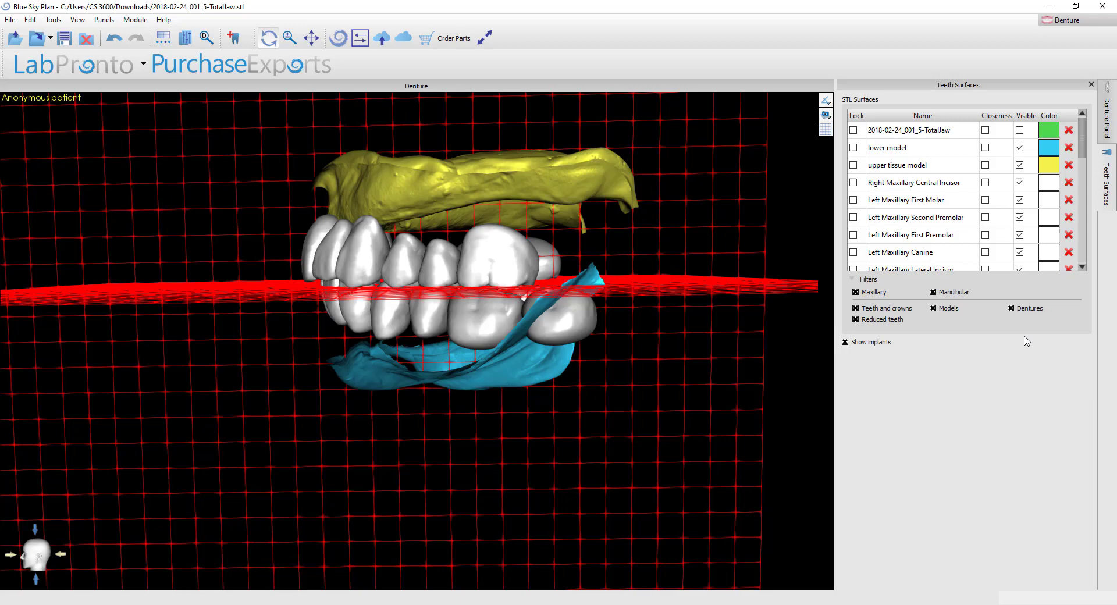
scroll(1032, 221, down, 3)
scroll(1031, 218, down, 1)
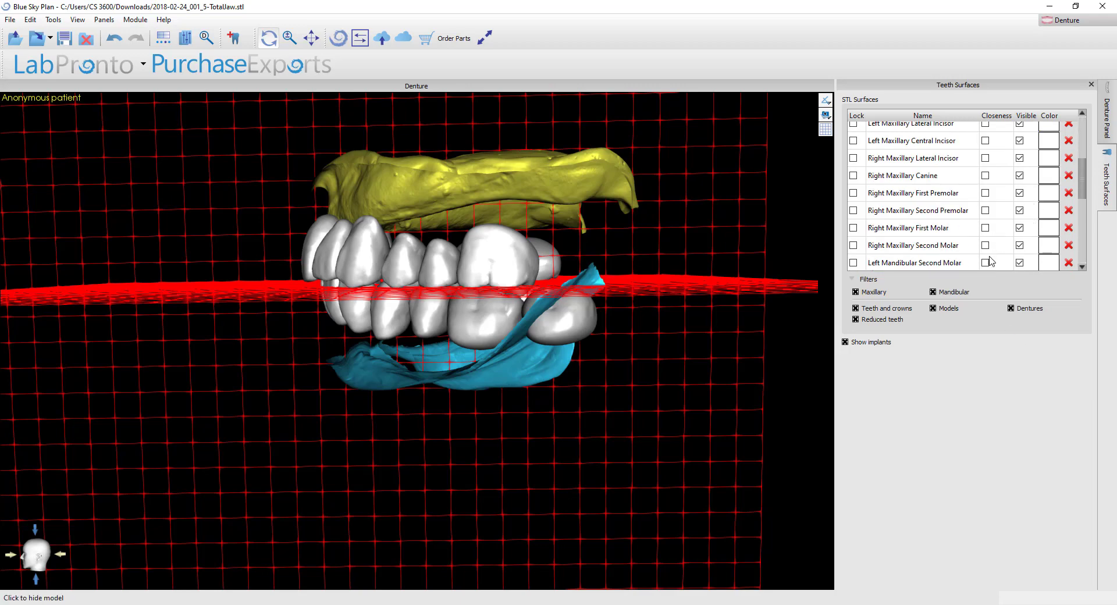
click(1069, 245)
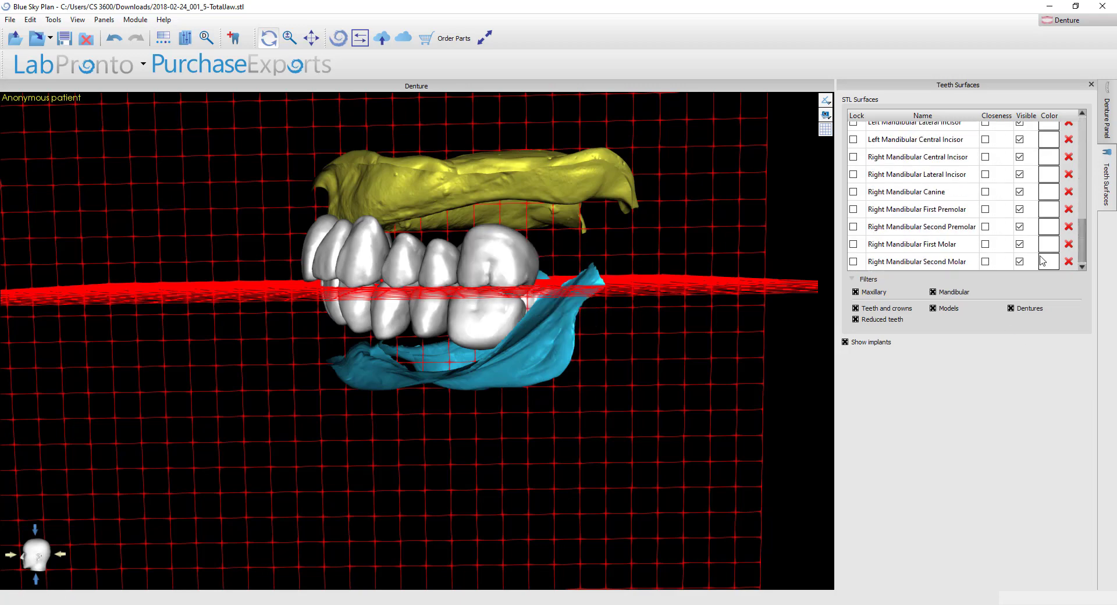
- Orbit to a straight frontal view with the section planes edge-on
drag(539, 363, 468, 501)
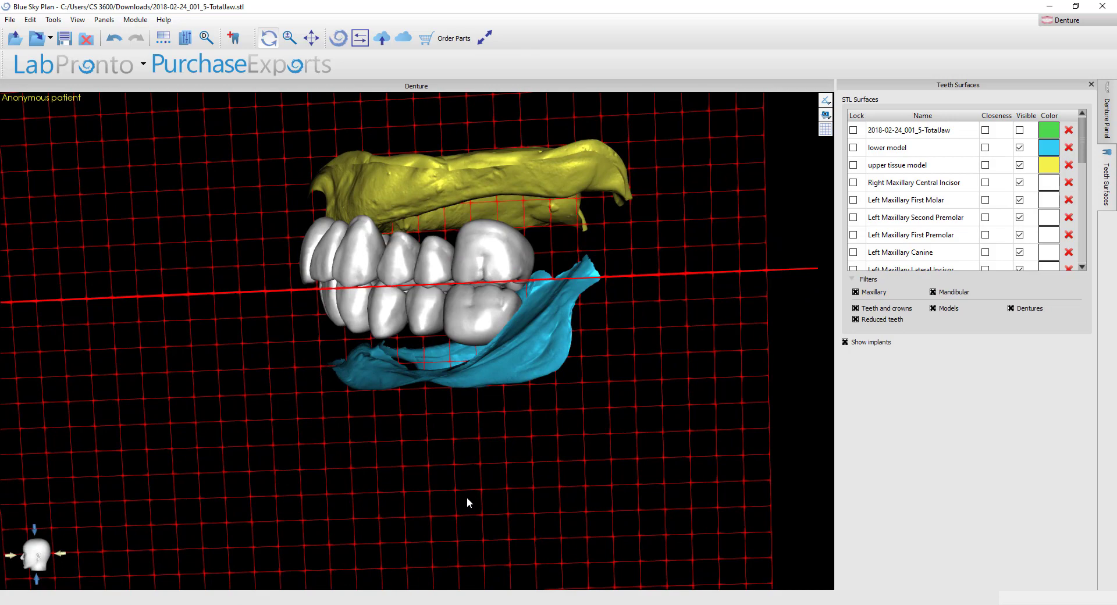
drag(206, 441, 556, 410)
drag(313, 442, 369, 427)
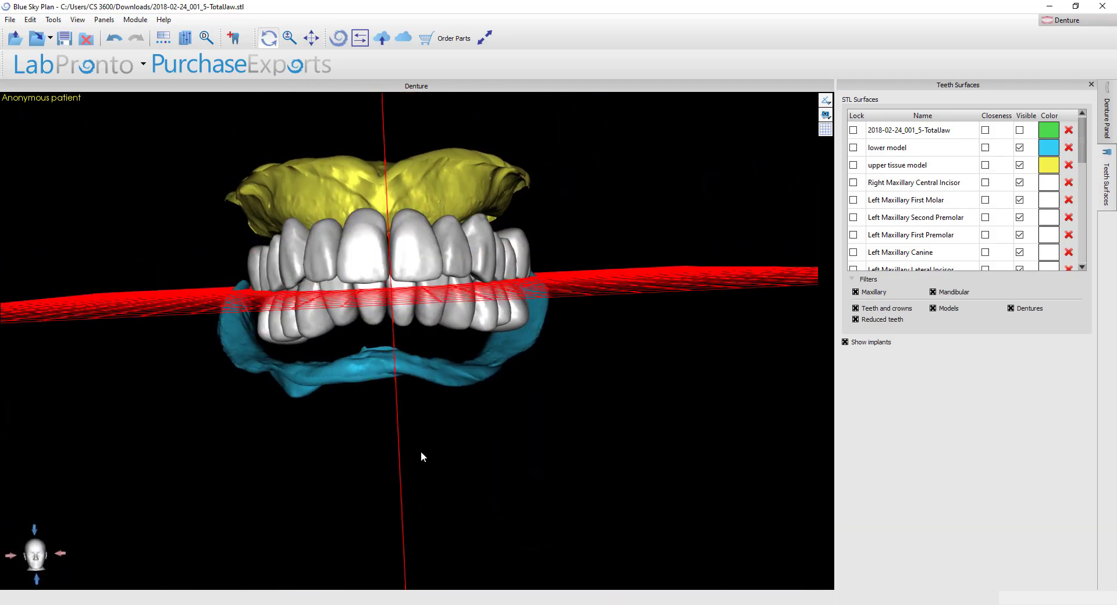
drag(421, 456, 416, 443)
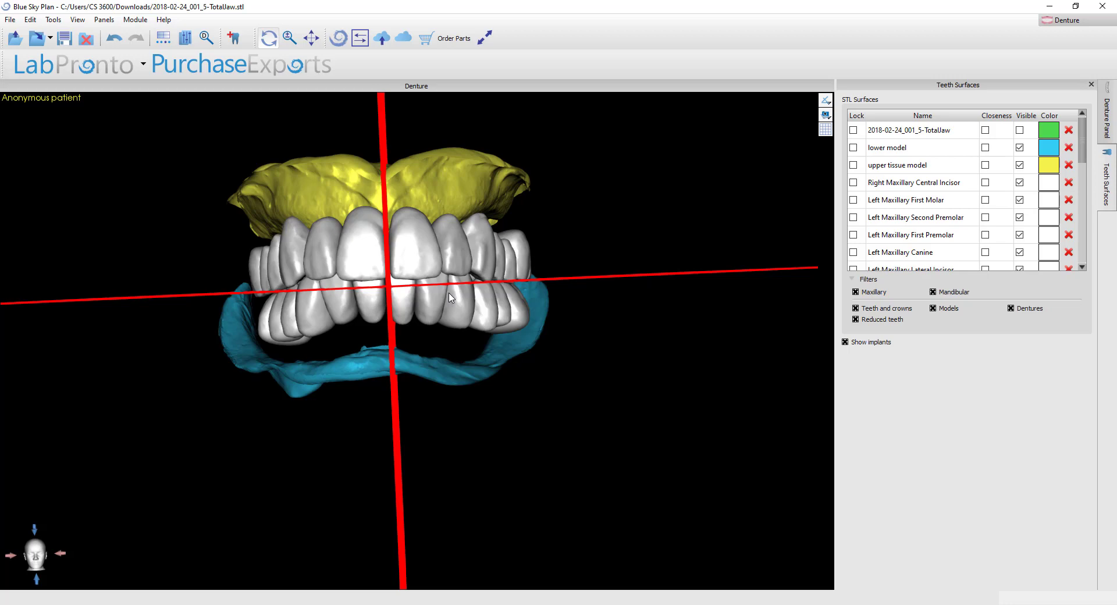
- Open the Denture Panel and try to show the teeth chain, acknowledging the 'Teeth chain has to be defined!' warning
click(1113, 120)
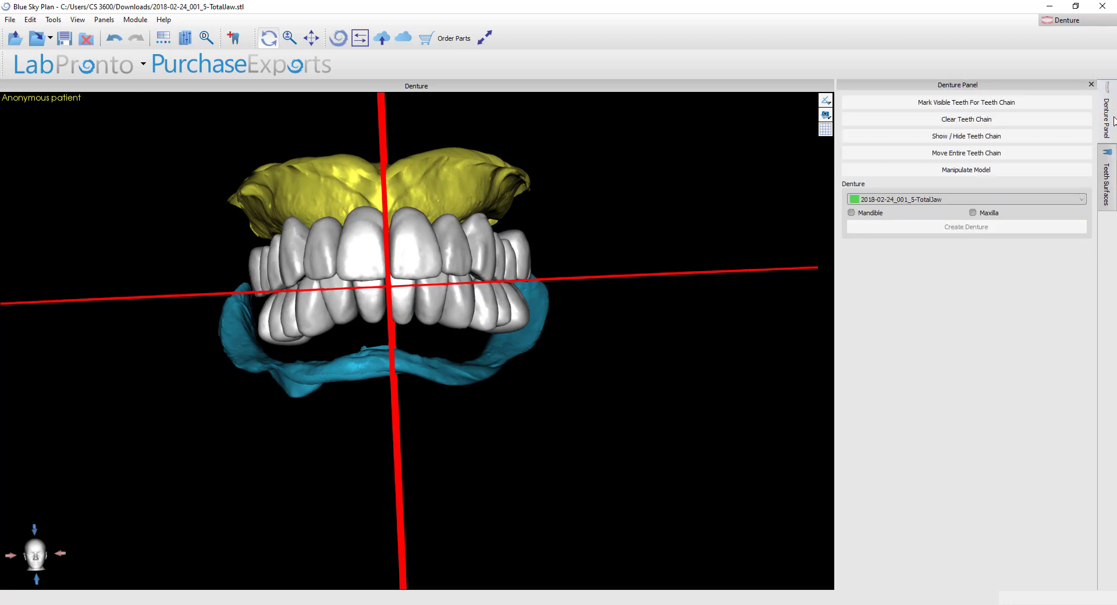
click(961, 138)
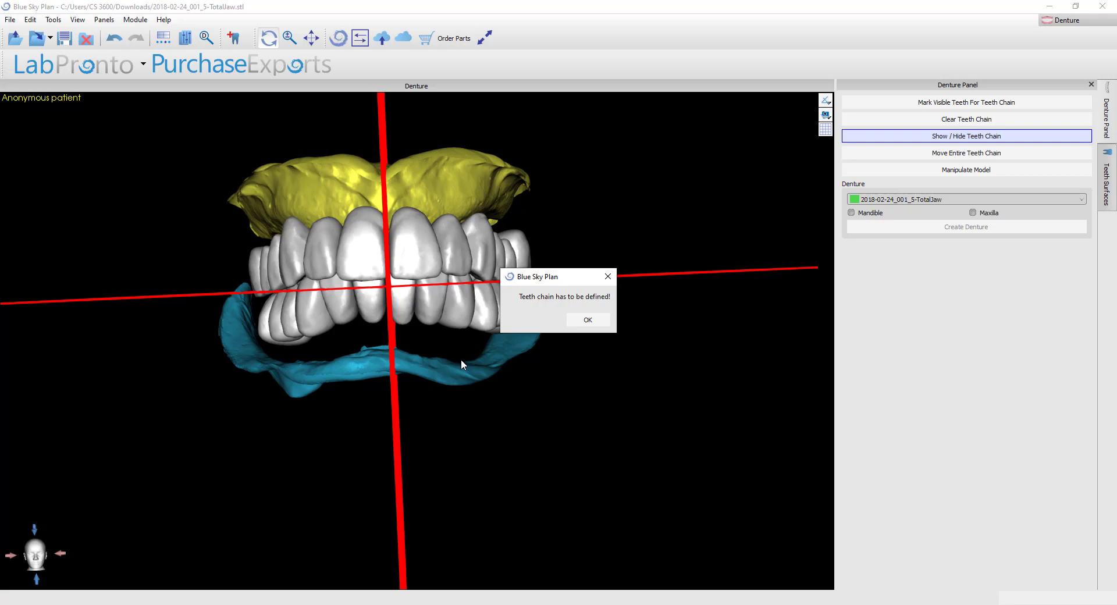
click(587, 320)
drag(617, 342, 285, 367)
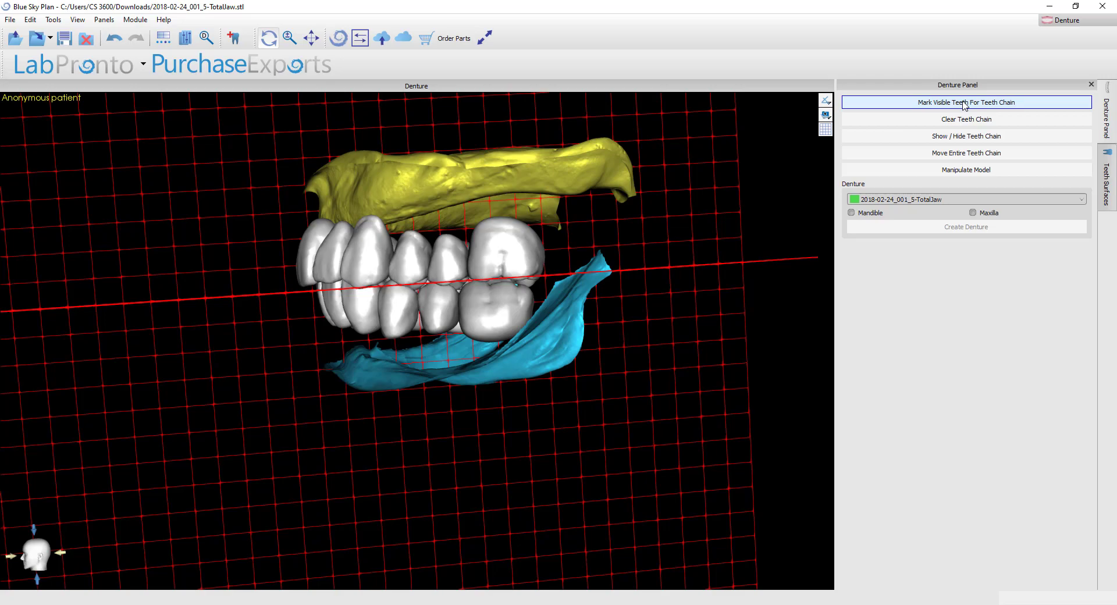
- Start Move Entire Teeth Chain, show the green chain control points, and hide the red section planes
click(966, 153)
scroll(497, 530, down, 3)
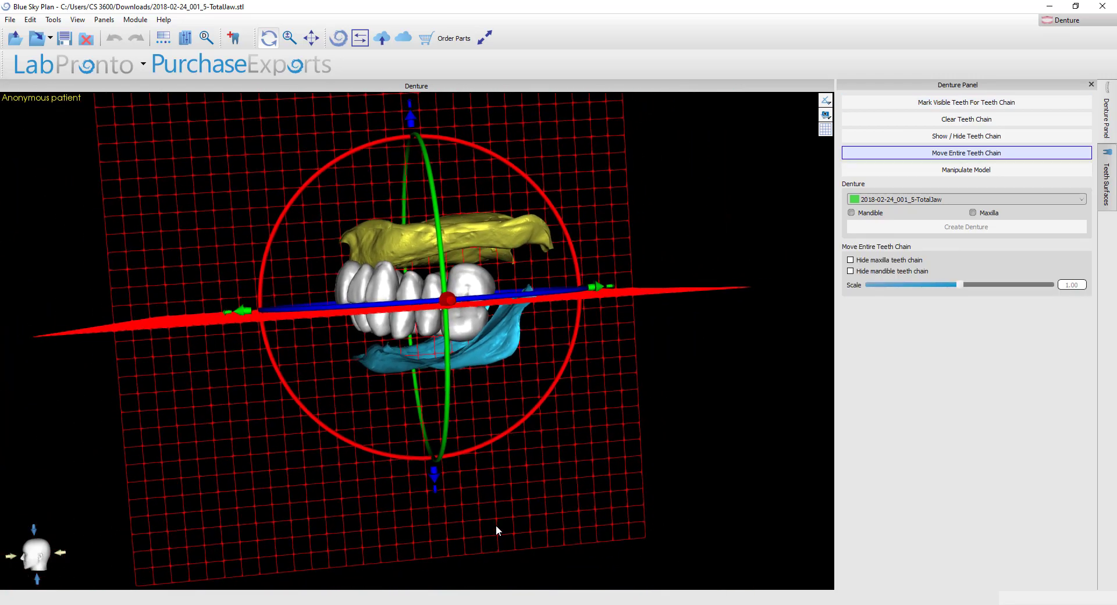
drag(497, 530, 516, 398)
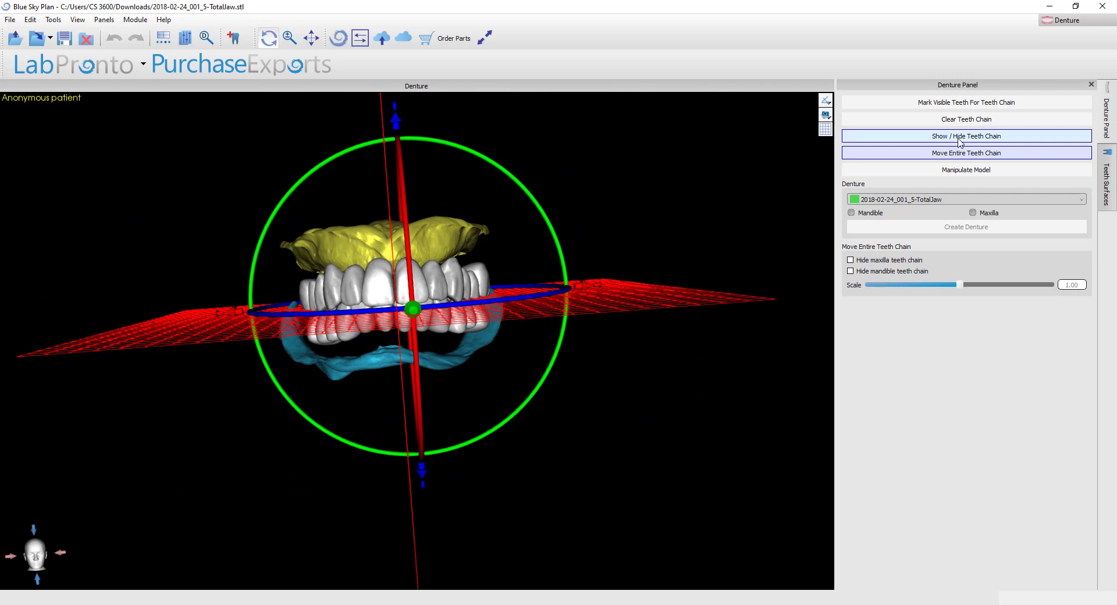
drag(375, 505, 347, 479)
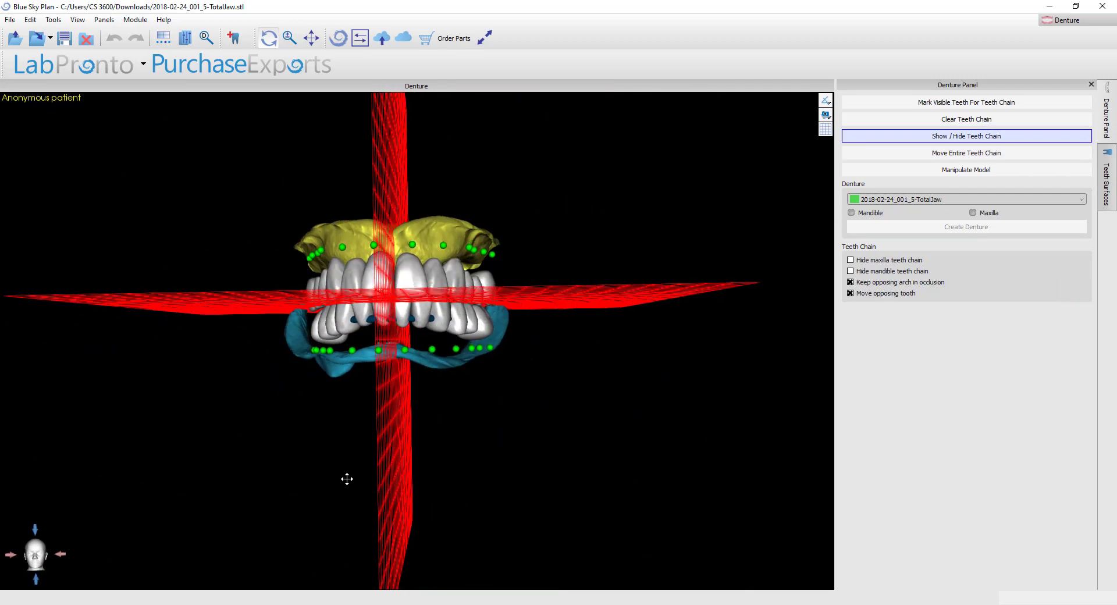
click(825, 129)
- Orbit around both jaws to inspect the green teeth chain along the upper and lower arches
scroll(534, 302, up, 5)
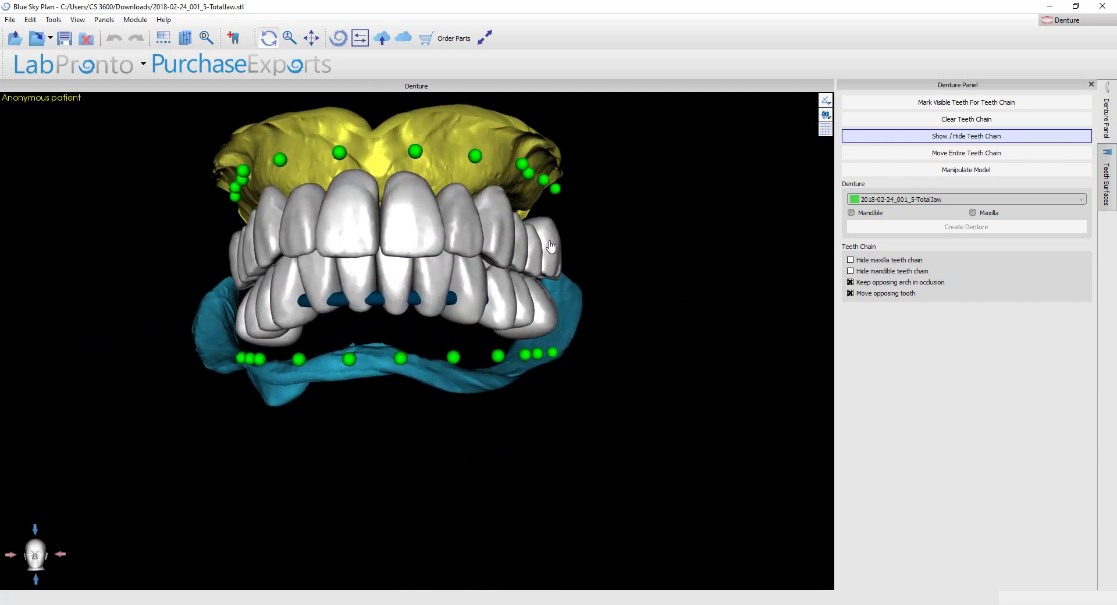
drag(394, 194, 571, 208)
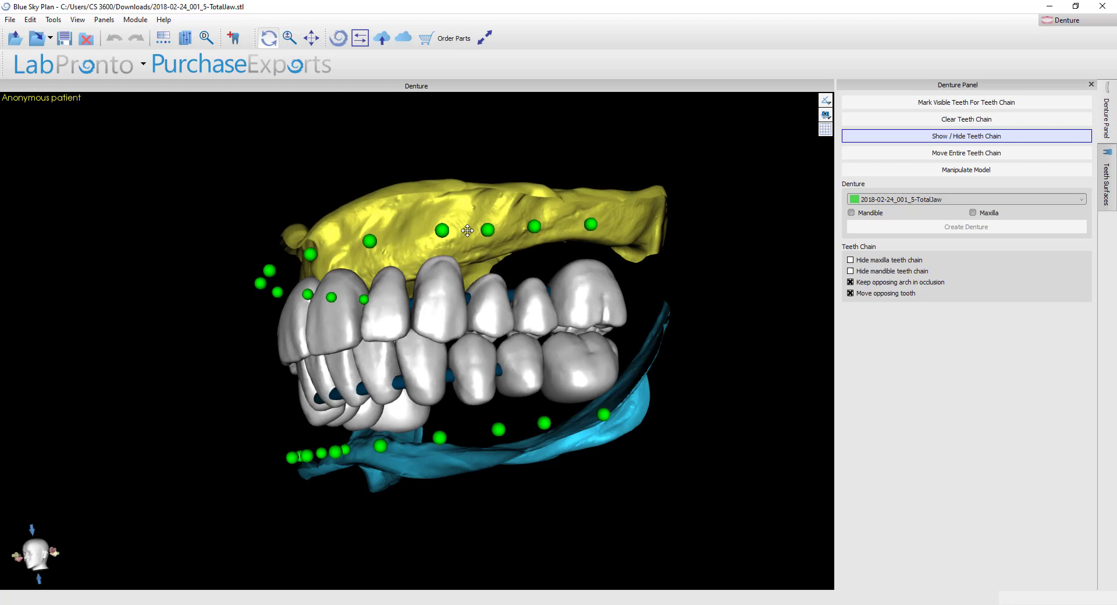
drag(467, 231, 511, 313)
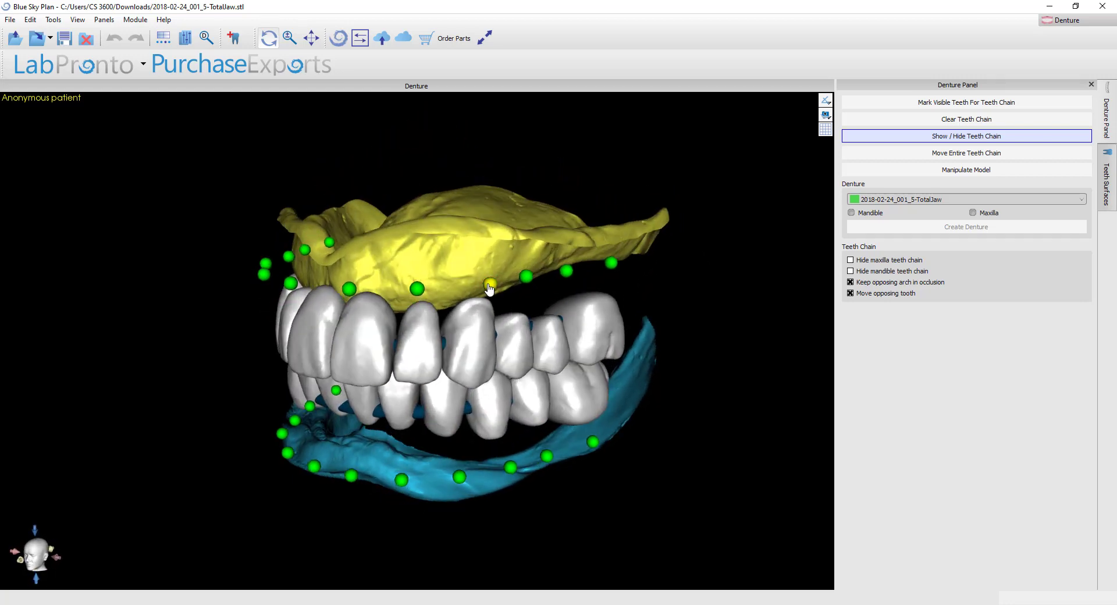
drag(551, 538, 162, 319)
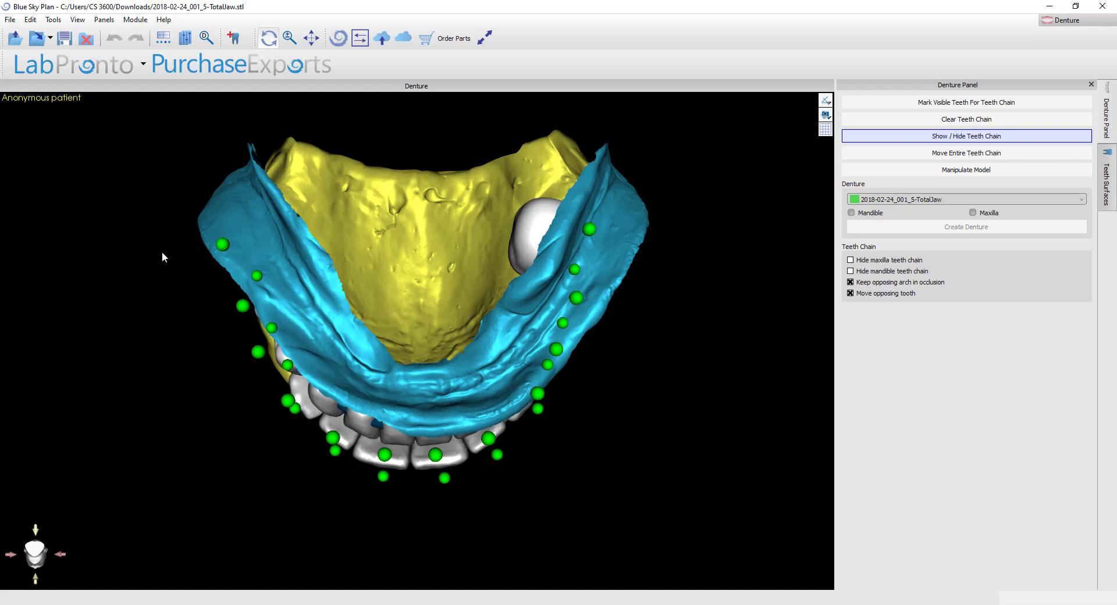
drag(162, 256, 530, 511)
drag(172, 471, 432, 326)
drag(751, 252, 384, 289)
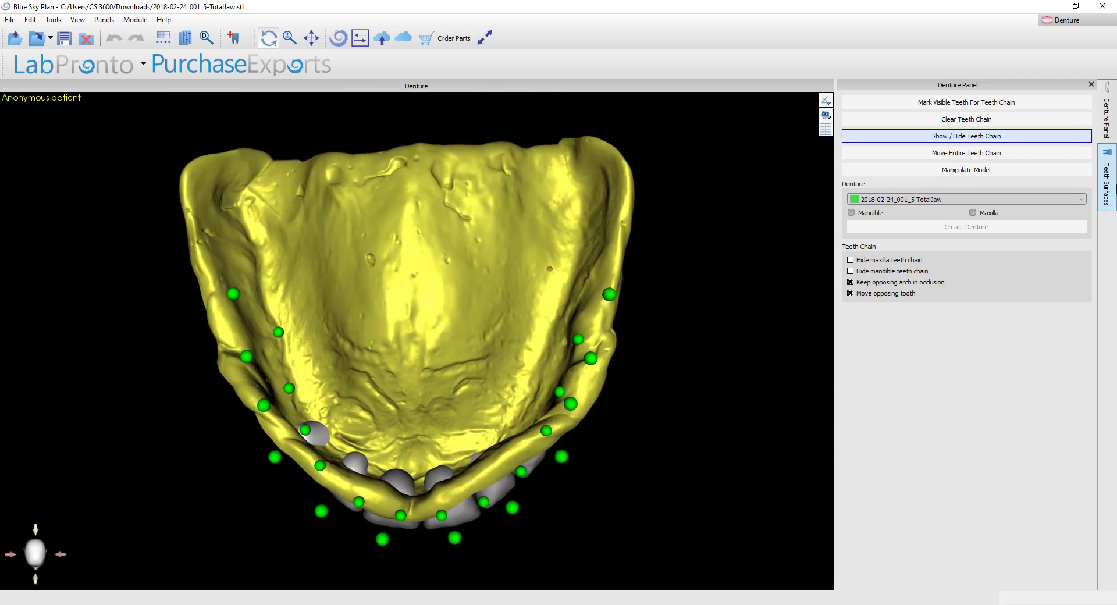
- Hide the upper tissue model with Toggle Visibility in the Teeth Surfaces list
click(1107, 183)
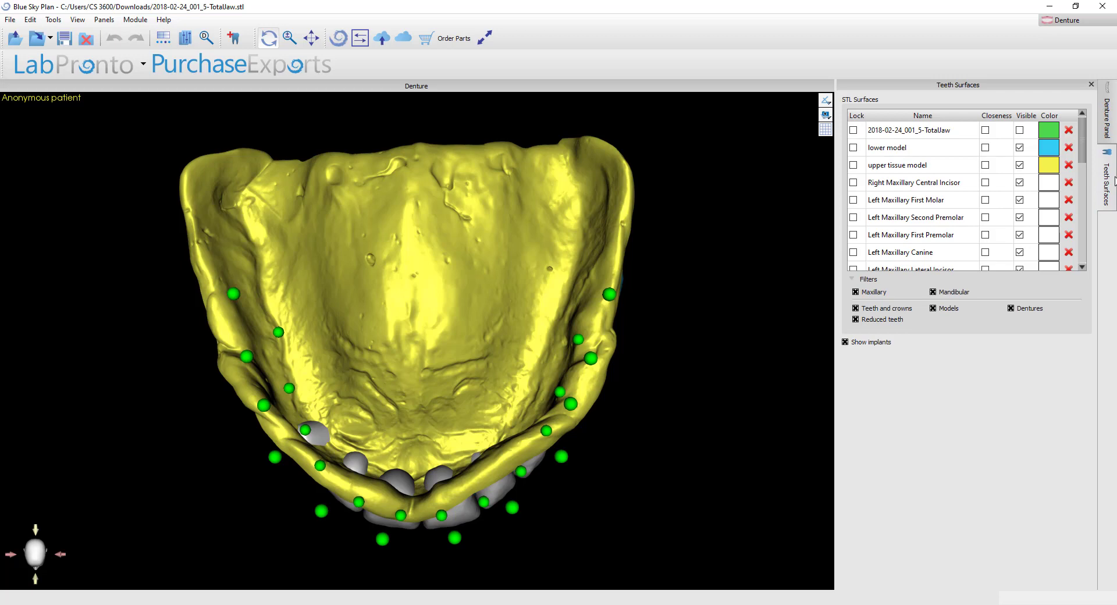
right_click(428, 262)
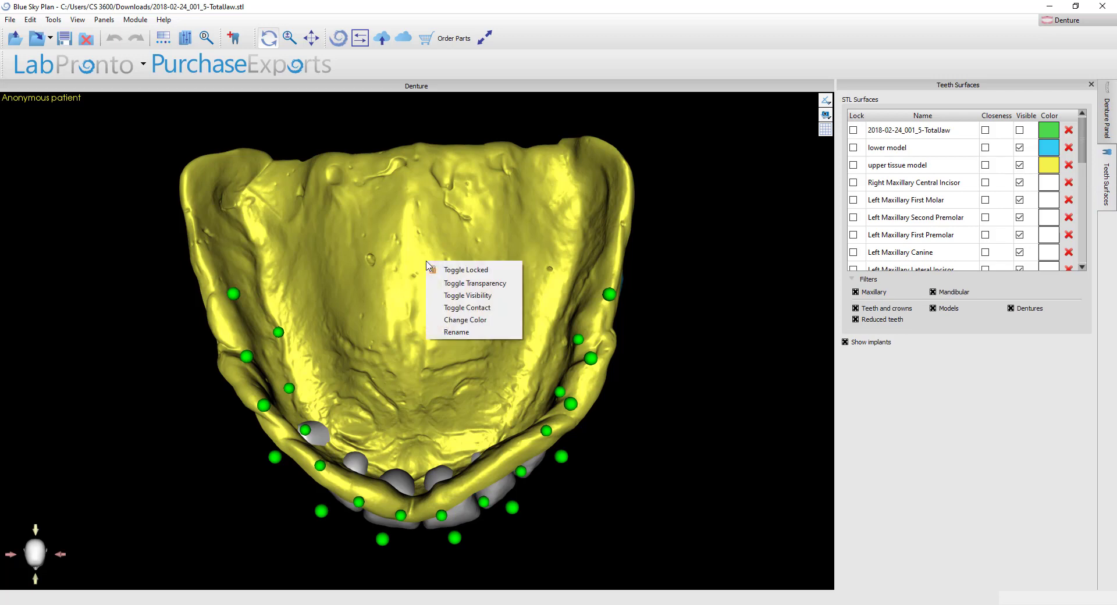
click(476, 295)
- Orbit to the lower arch, select a teeth-chain point, and turn to an occlusal view
drag(444, 249, 518, 332)
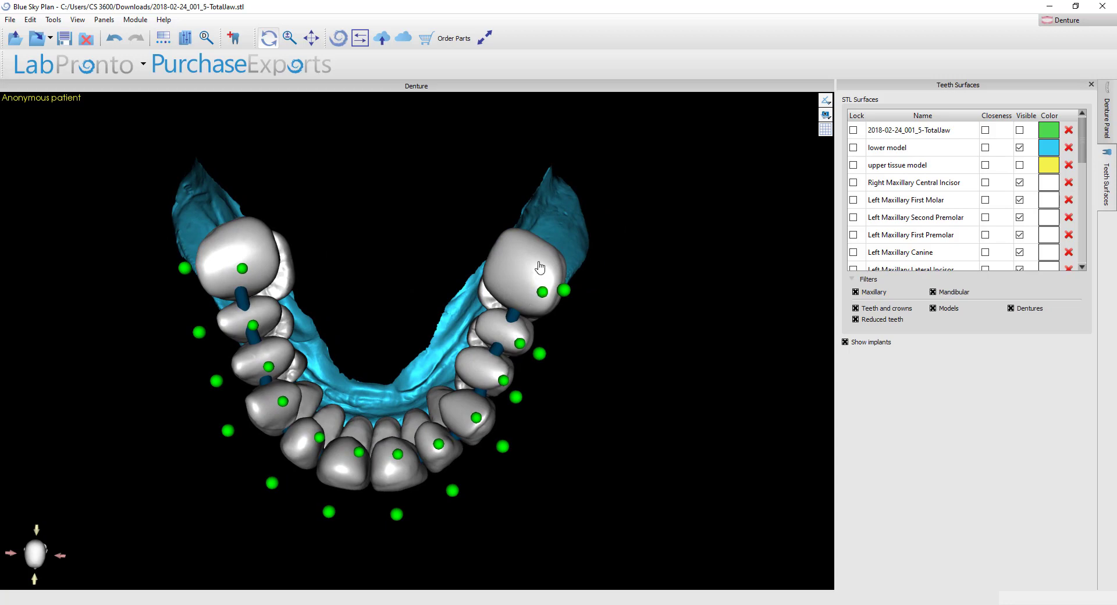
drag(392, 348, 587, 300)
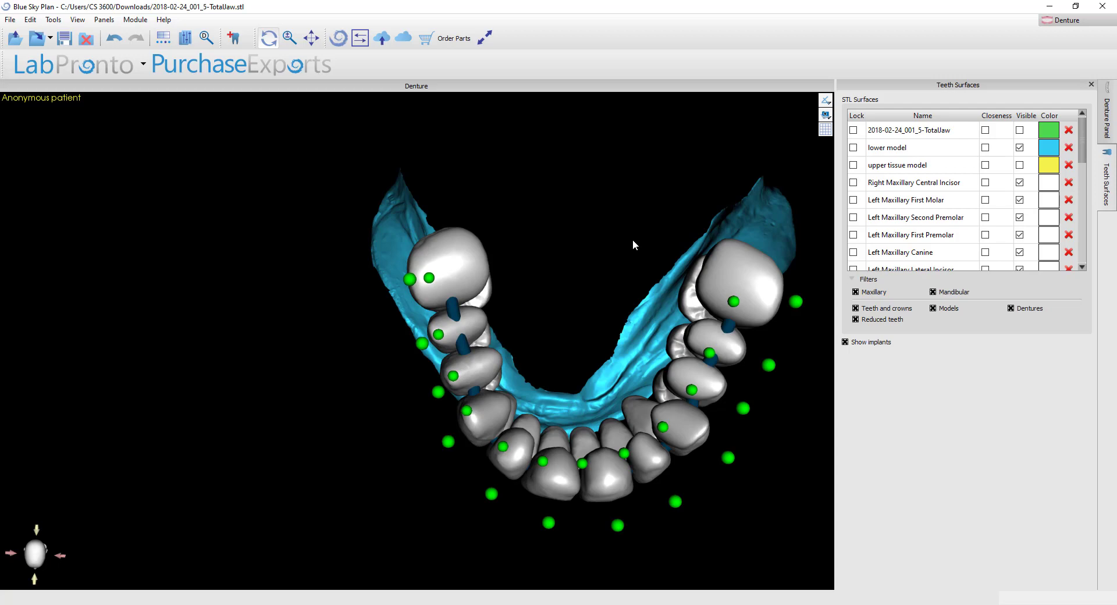
drag(583, 283, 478, 366)
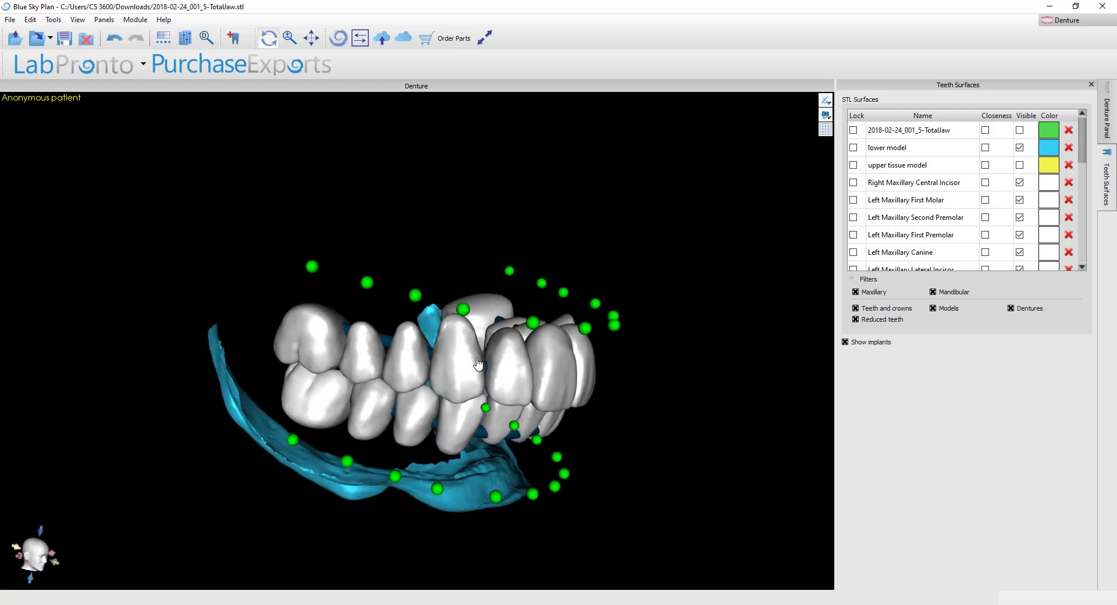
click(463, 314)
drag(701, 194, 540, 275)
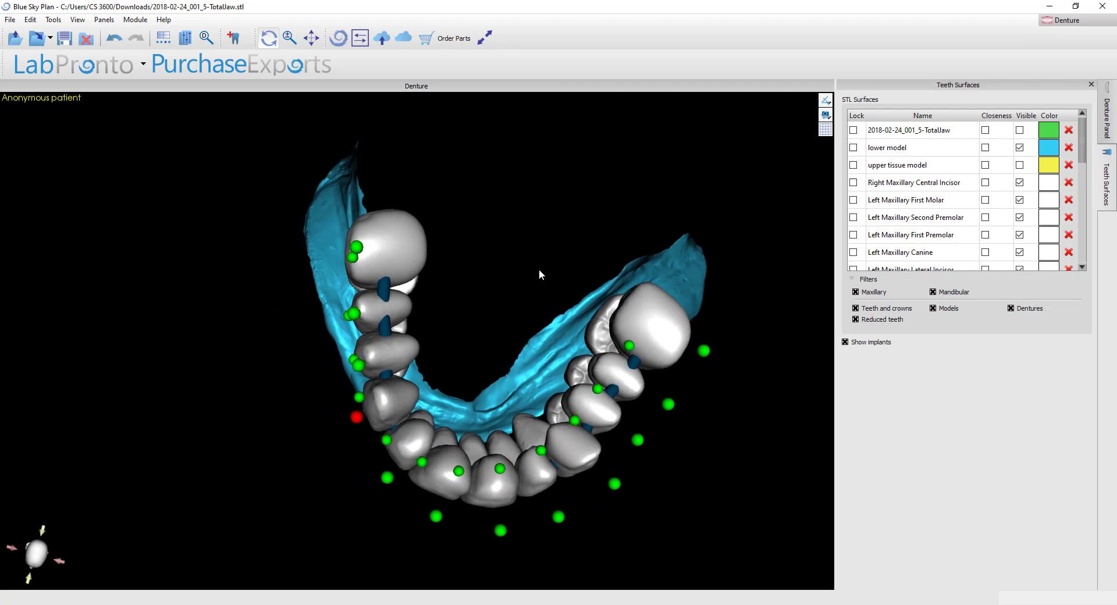
- Reopen the Denture Panel and uncheck Move opposing tooth and Keep opposing arch in occlusion
click(1111, 122)
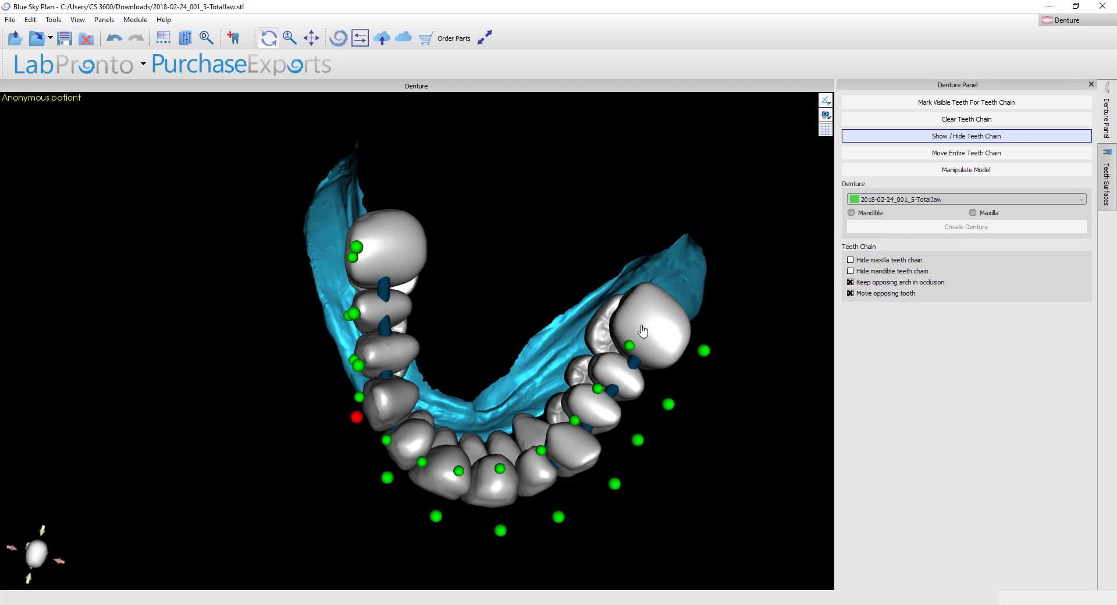
drag(507, 352, 511, 338)
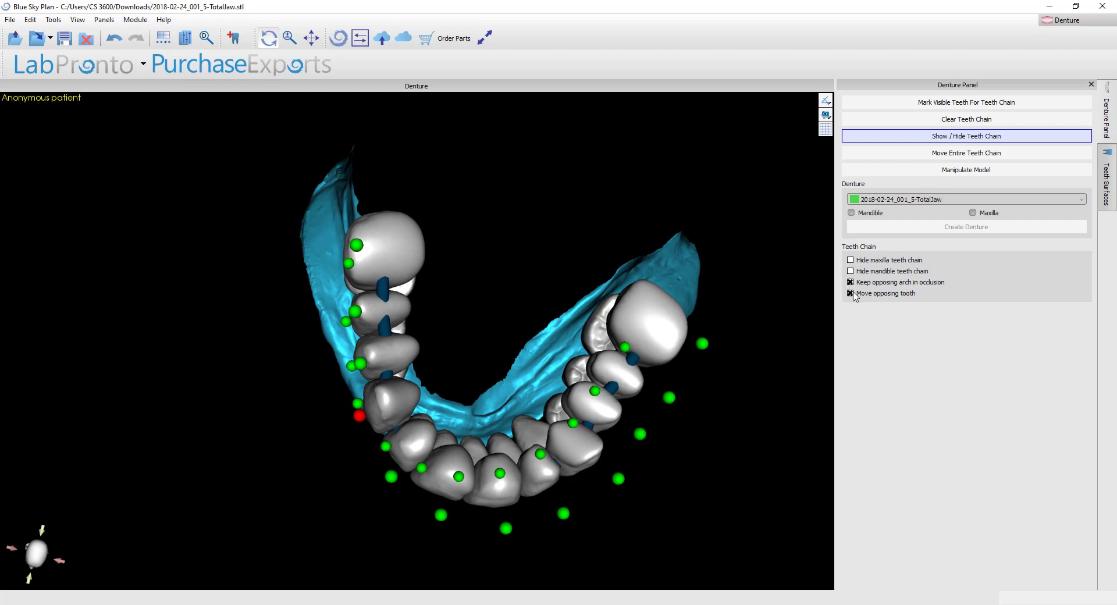
click(852, 294)
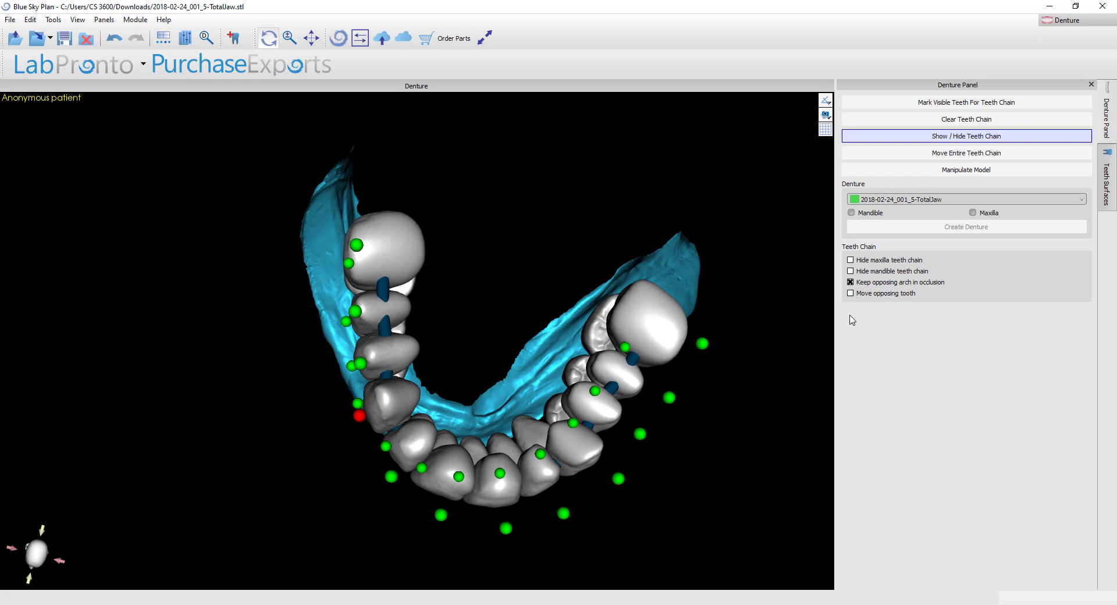
click(852, 283)
- Shift the left back teeth outward, undo it with Ctrl+Z, and re-check both occlusion options
drag(623, 237, 400, 374)
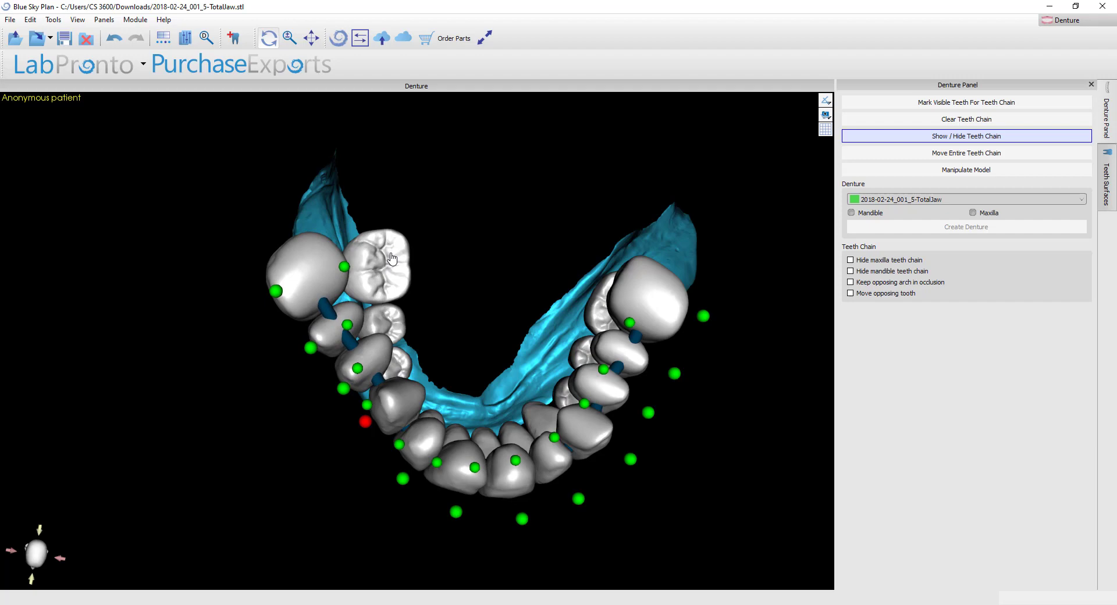
key(ctrl+z)
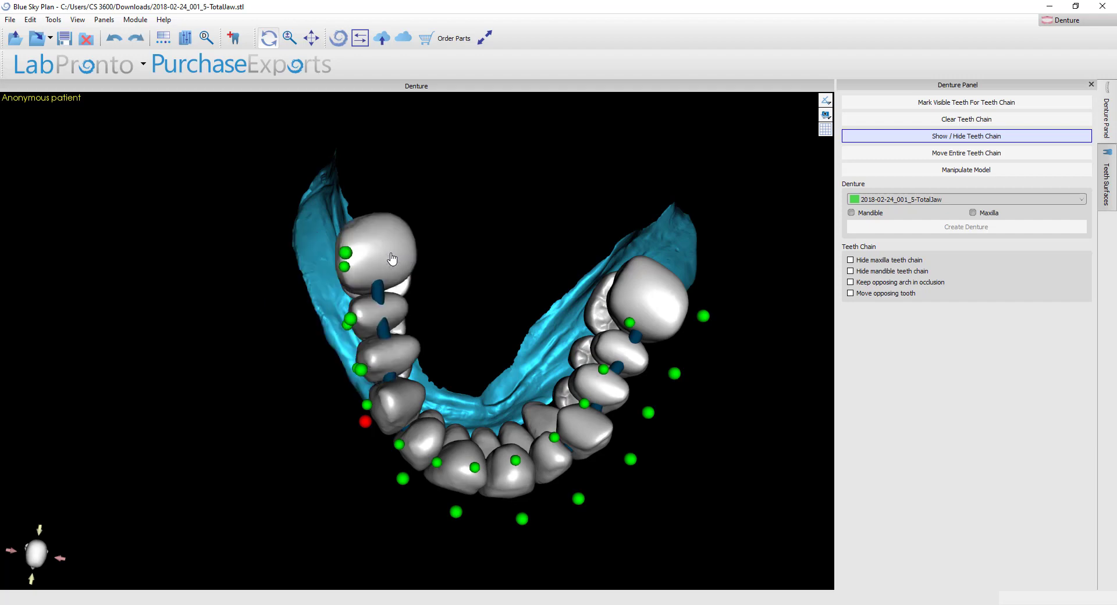
click(860, 295)
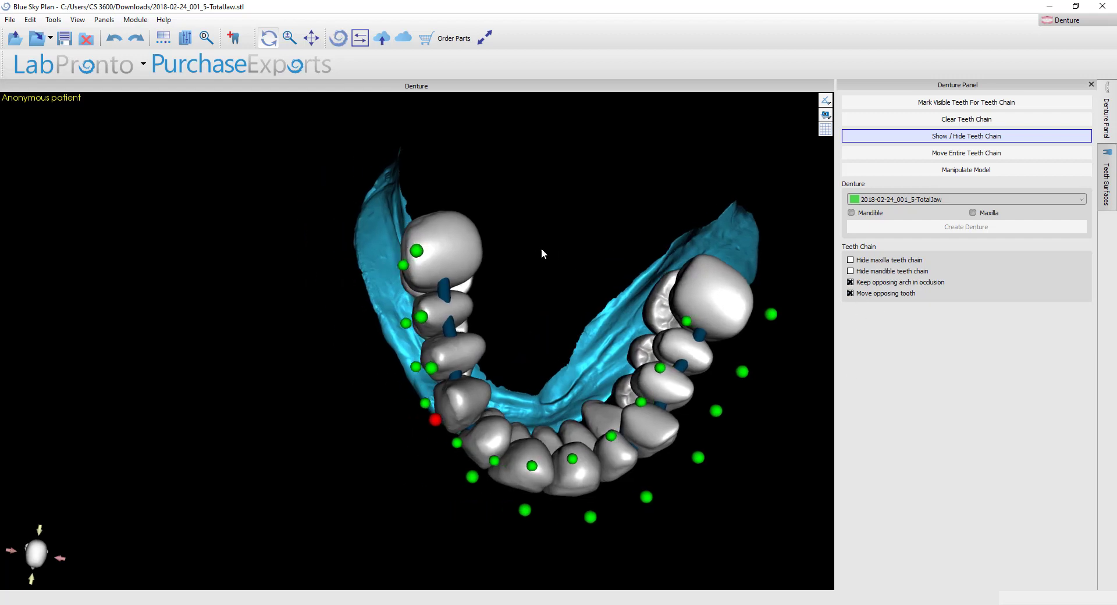
- Zoom in on the left side and drag the chain to shift and tilt the left front teeth
scroll(523, 187, up, 5)
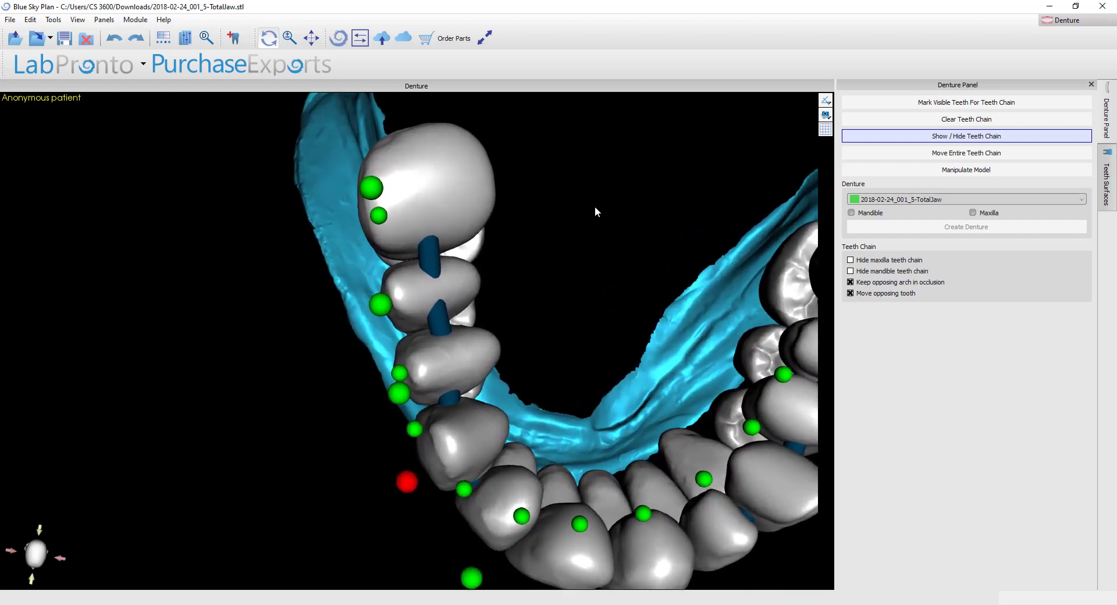
drag(595, 206, 610, 272)
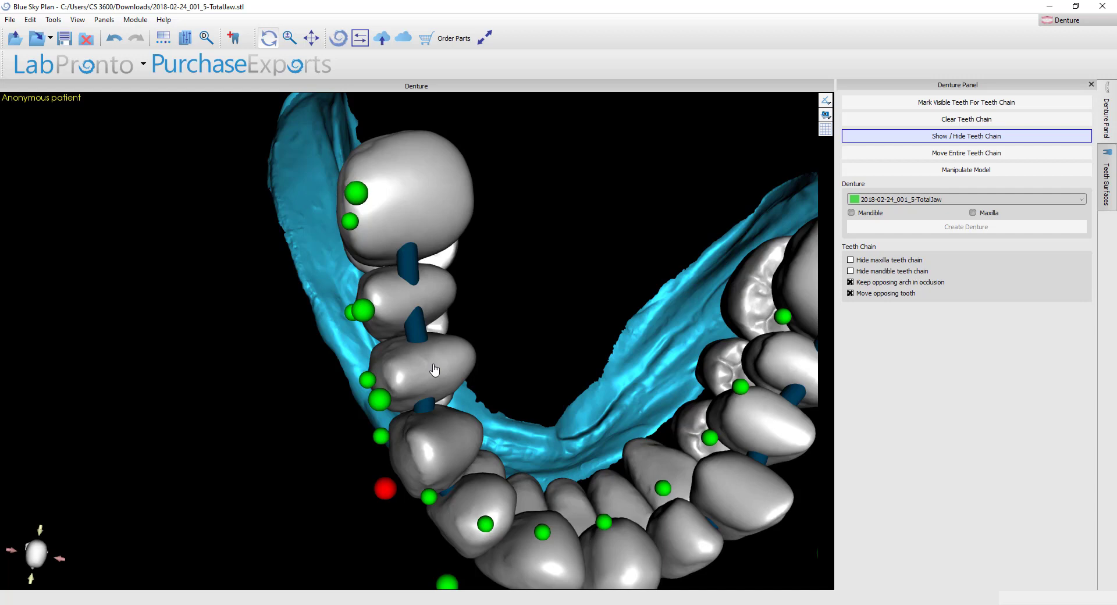
drag(432, 370, 421, 380)
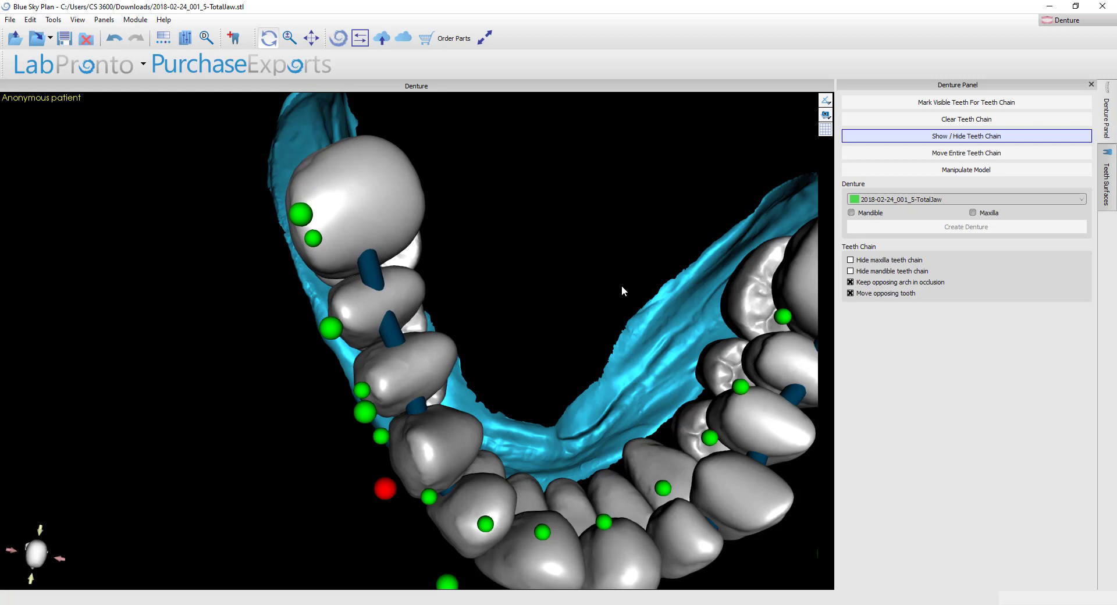
drag(622, 427, 592, 518)
drag(551, 558, 512, 204)
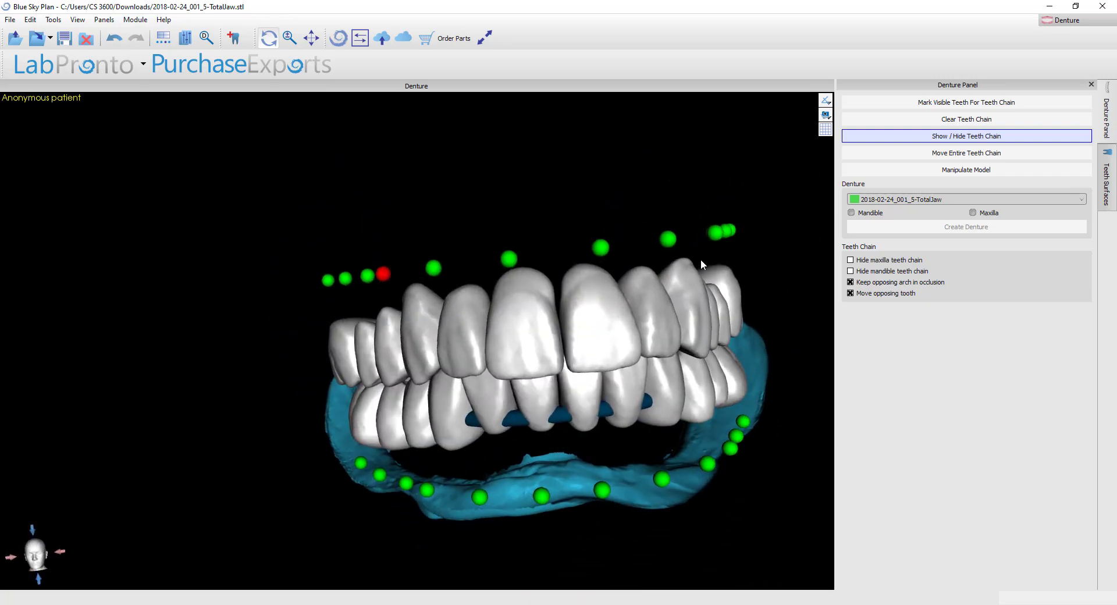
- Turn to a side view of the posterior teeth and uncheck both opposing-arch occlusion options
drag(781, 403, 407, 431)
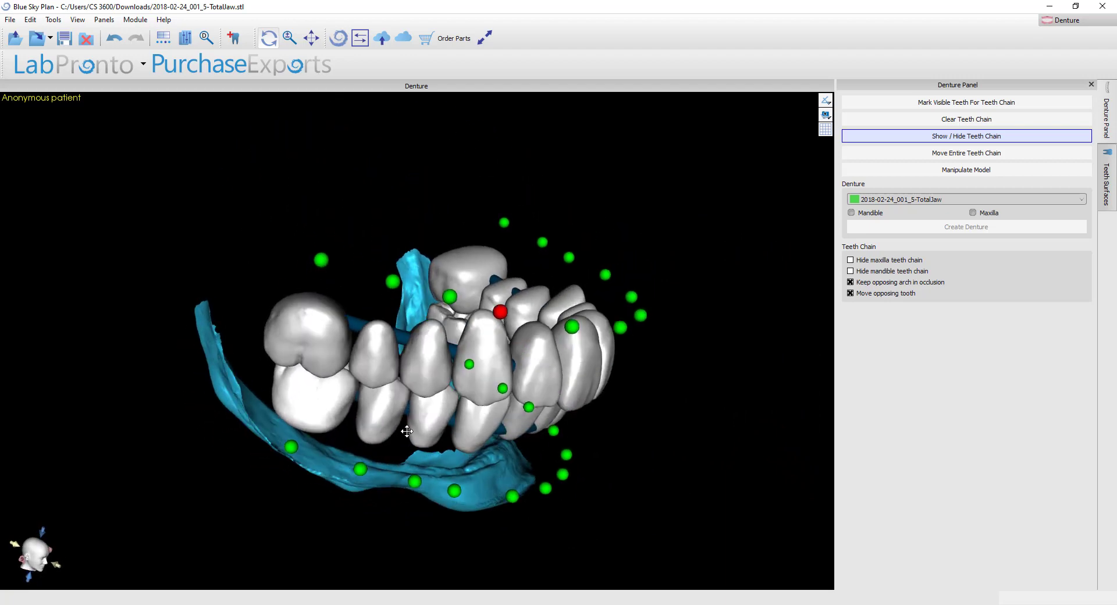
drag(584, 509, 749, 444)
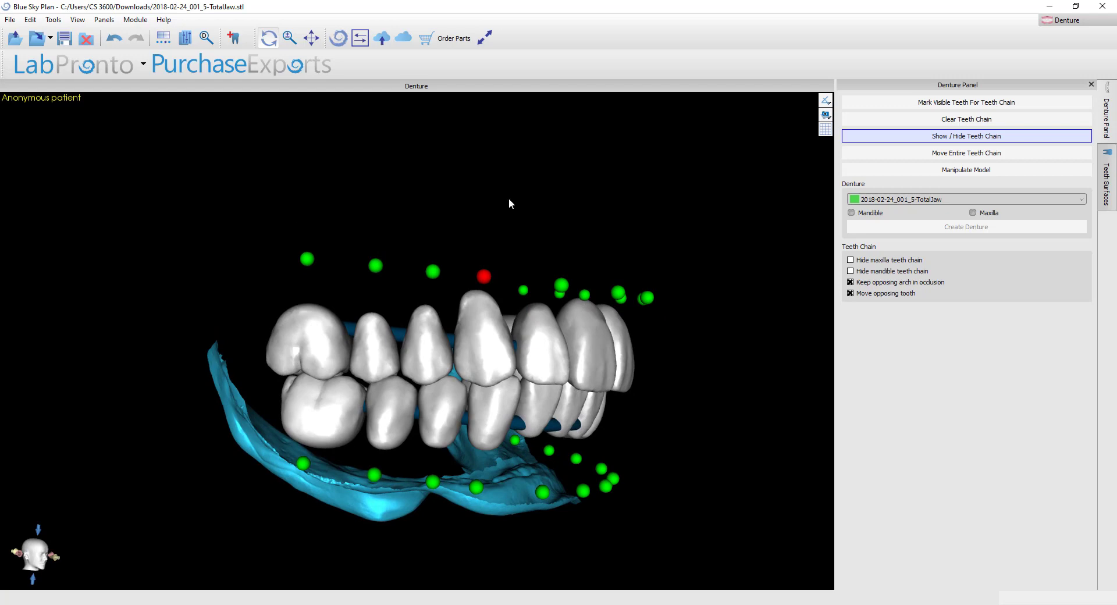
scroll(513, 212, up, 3)
right_drag(471, 168, 523, 165)
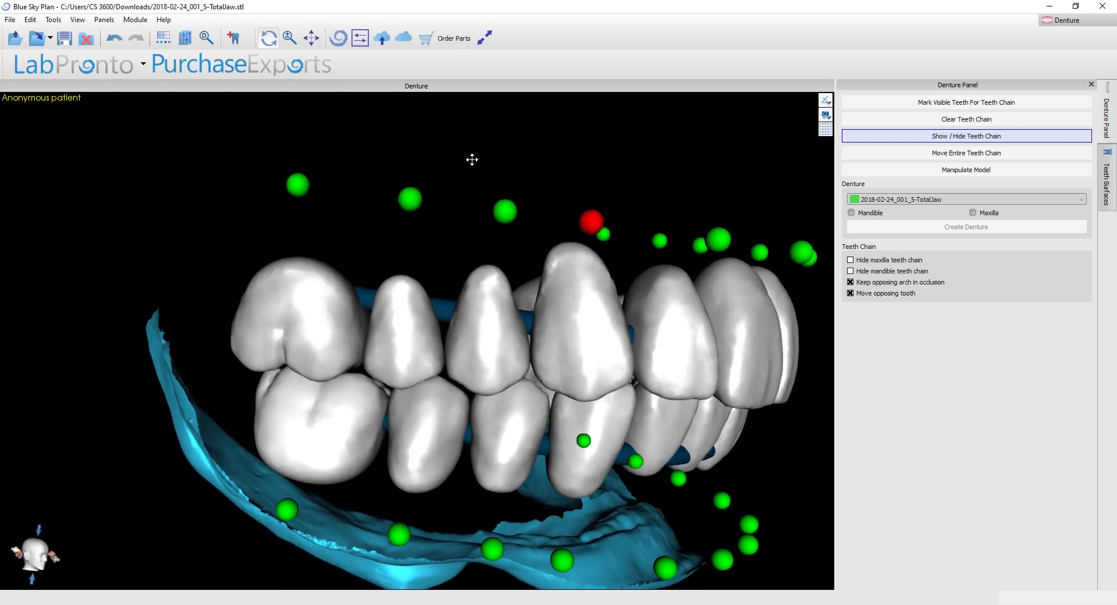
click(876, 293)
click(880, 283)
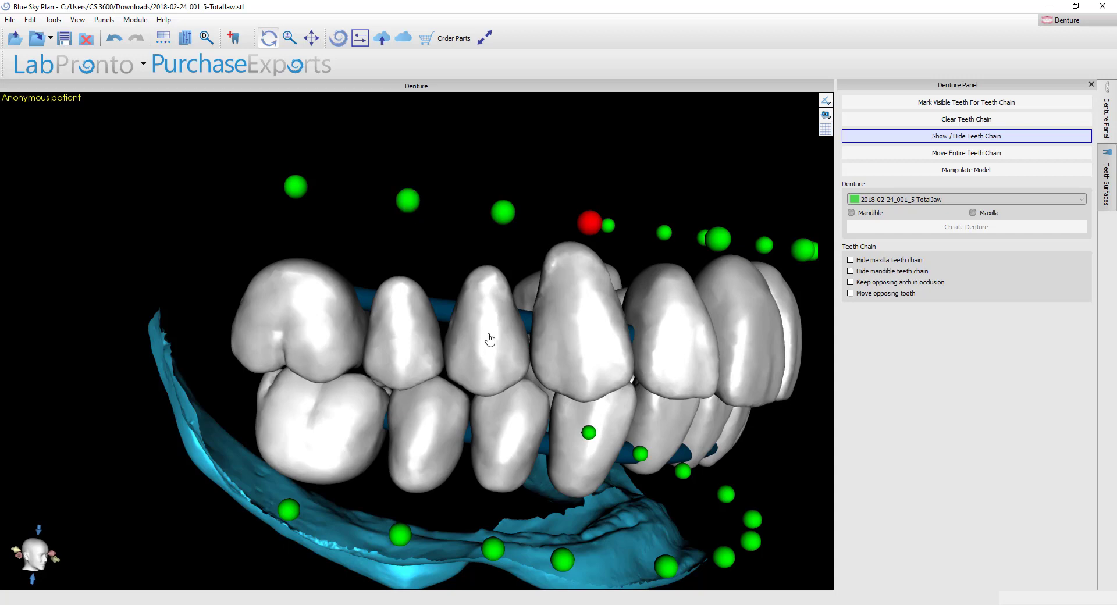
- Tilt the side teeth segments, re-enable both occlusion options, and raise the upper side tooth
mouse_move(490, 340)
mouse_down()
mouse_move(496, 319)
mouse_move(489, 341)
mouse_up()
click(409, 209)
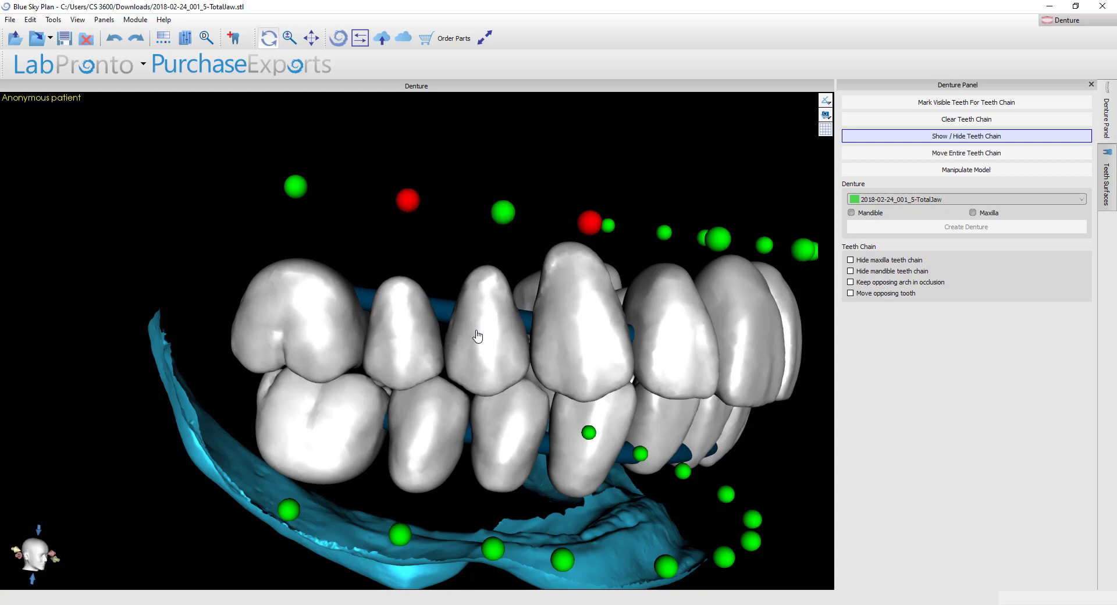
mouse_move(477, 336)
mouse_down()
mouse_move(477, 311)
mouse_move(484, 326)
mouse_up()
click(850, 292)
mouse_move(482, 339)
mouse_down()
mouse_move(481, 327)
mouse_move(482, 346)
mouse_up()
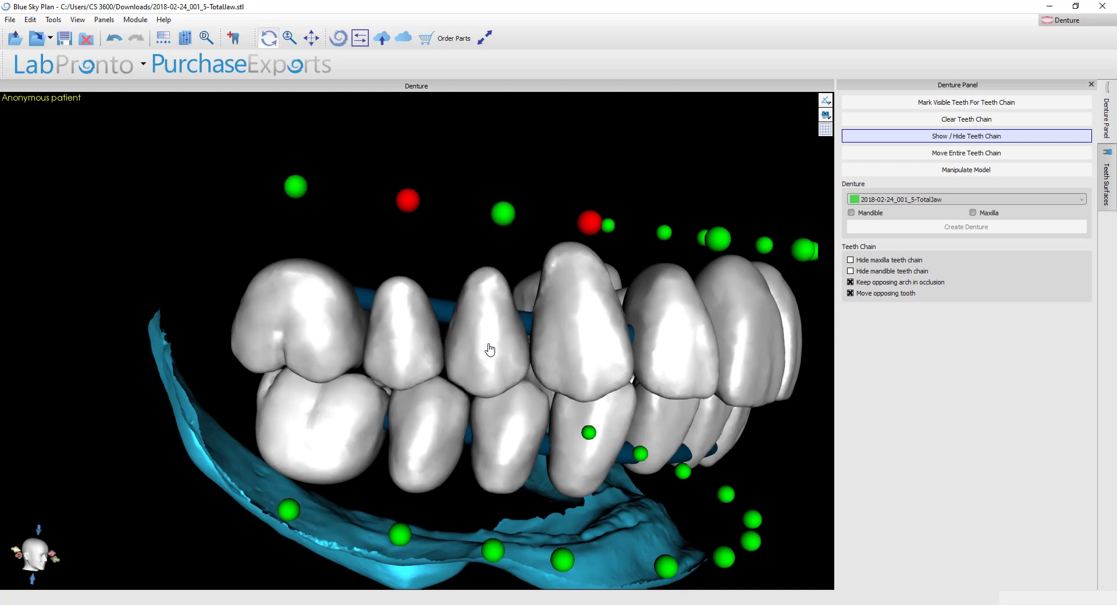
- Hide the teeth chain markers and start Manipulate Model with the handle placed on a molar
click(970, 170)
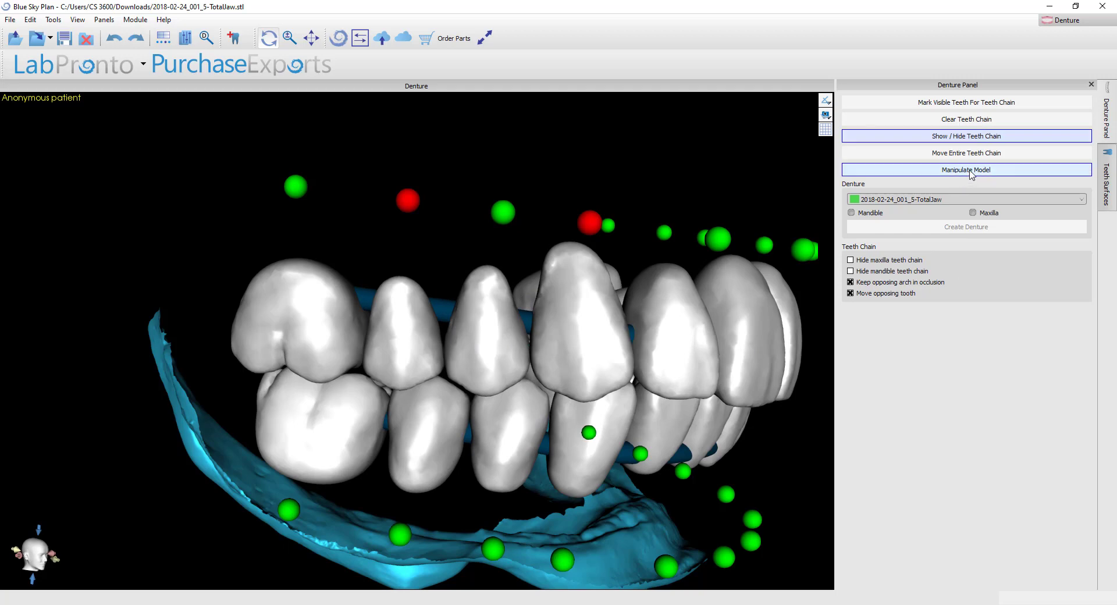
click(961, 137)
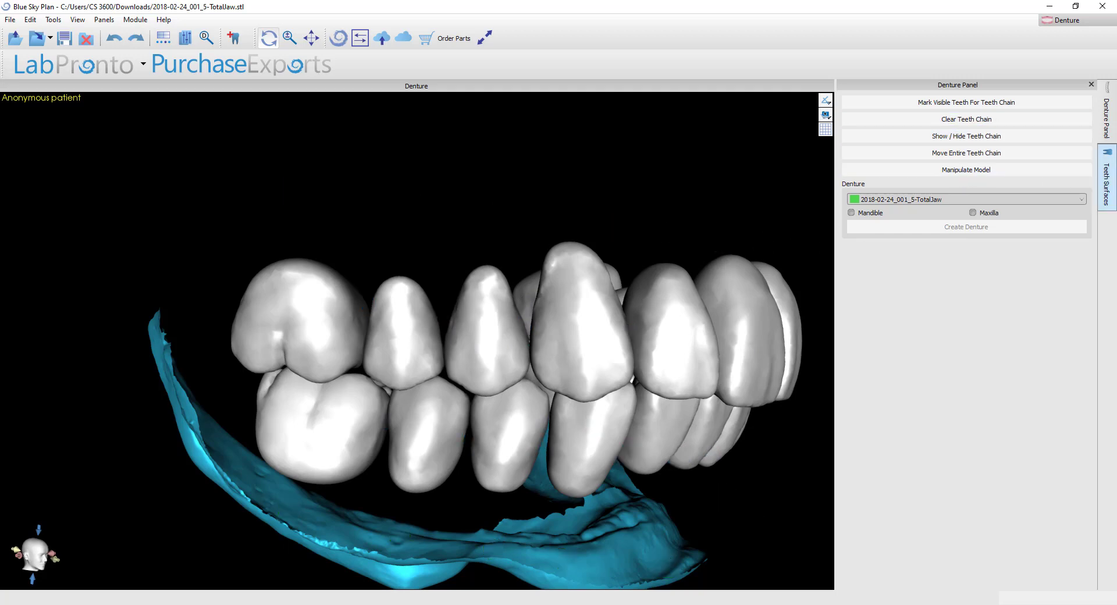
click(945, 175)
drag(707, 166, 225, 229)
click(240, 258)
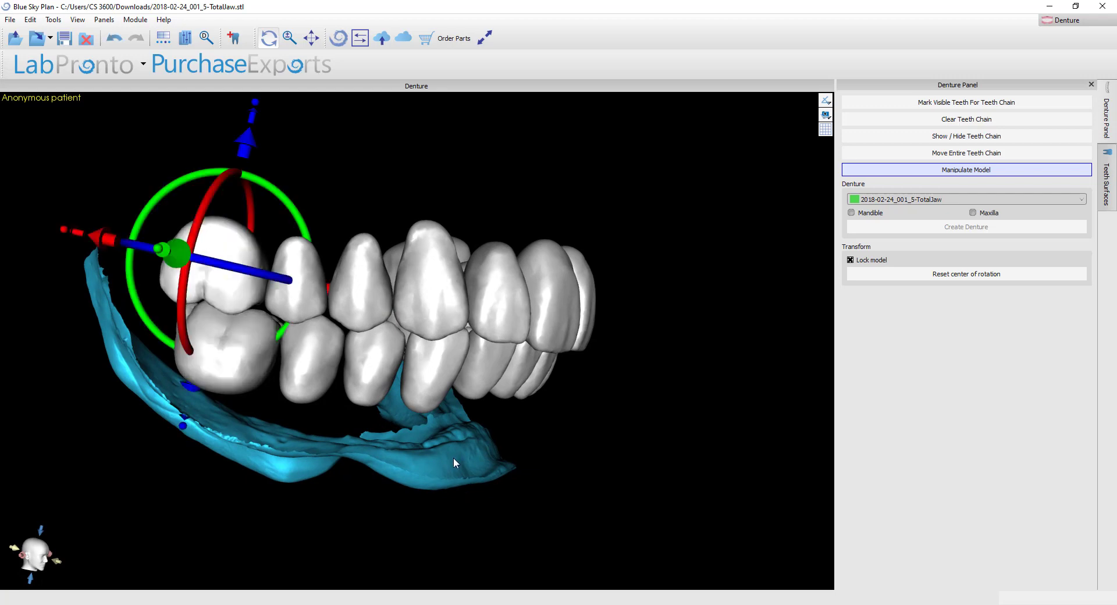
- Move the rotation centre onto the front teeth and orbit around them to inspect
drag(733, 370, 472, 500)
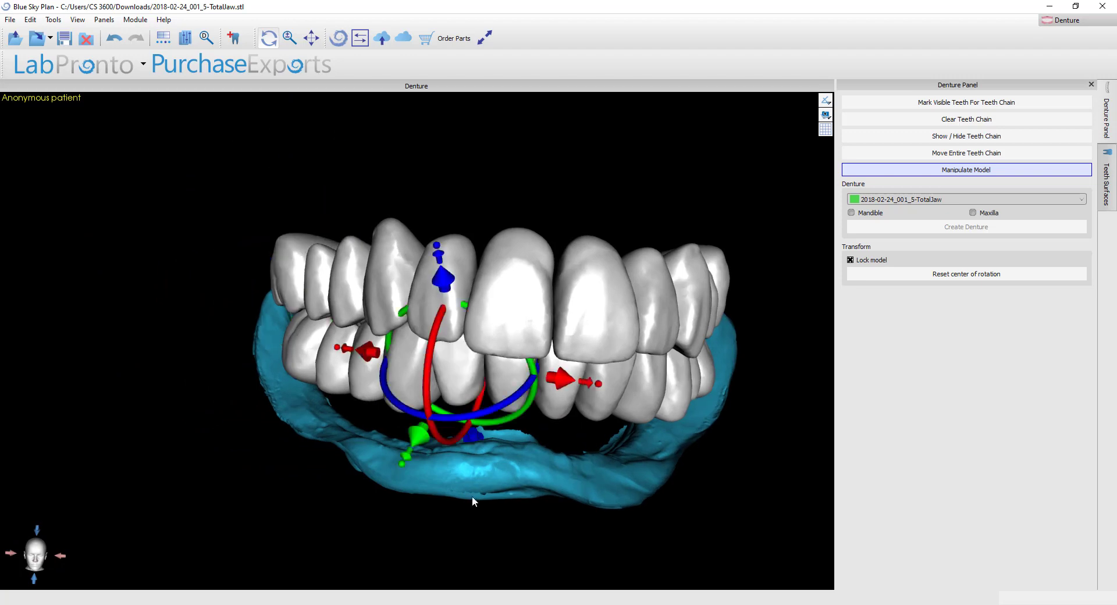
drag(682, 516, 422, 452)
scroll(424, 342, up, 3)
click(424, 343)
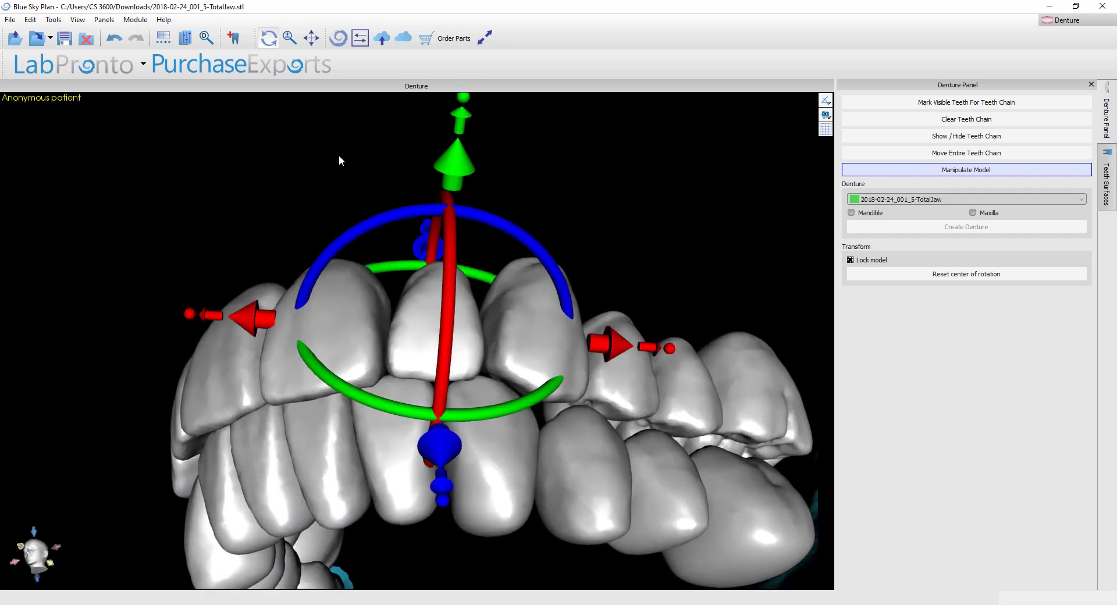
drag(340, 156, 412, 186)
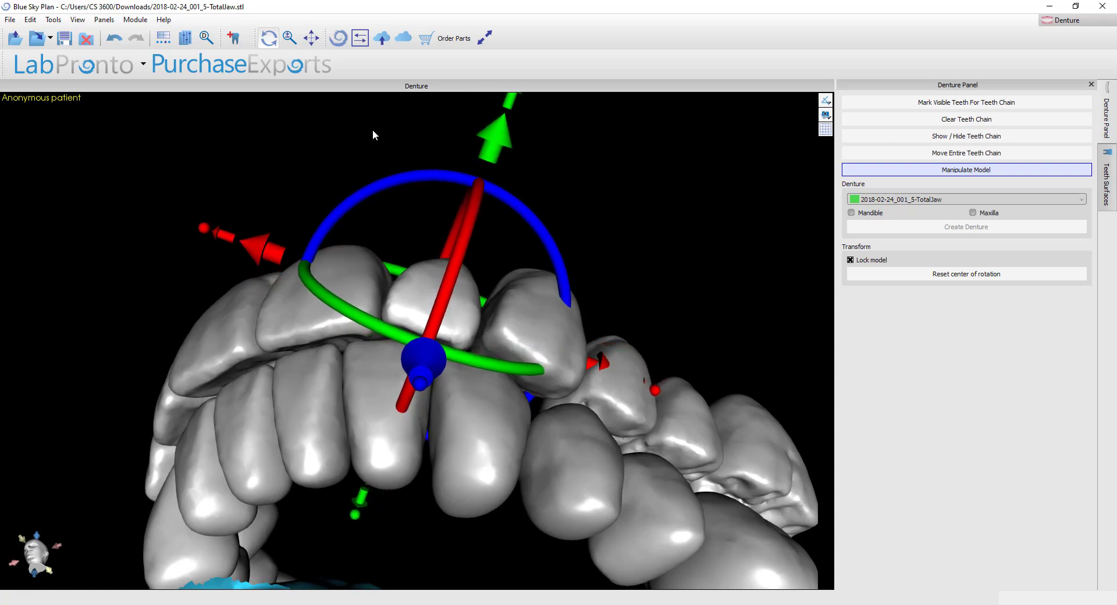
drag(372, 129, 465, 126)
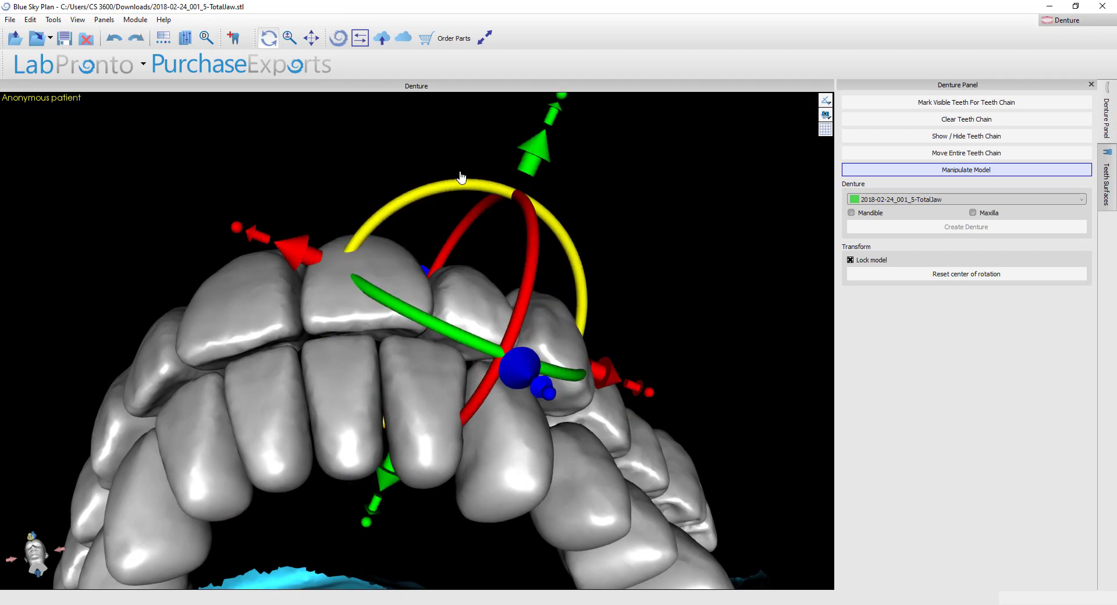
drag(391, 117, 692, 353)
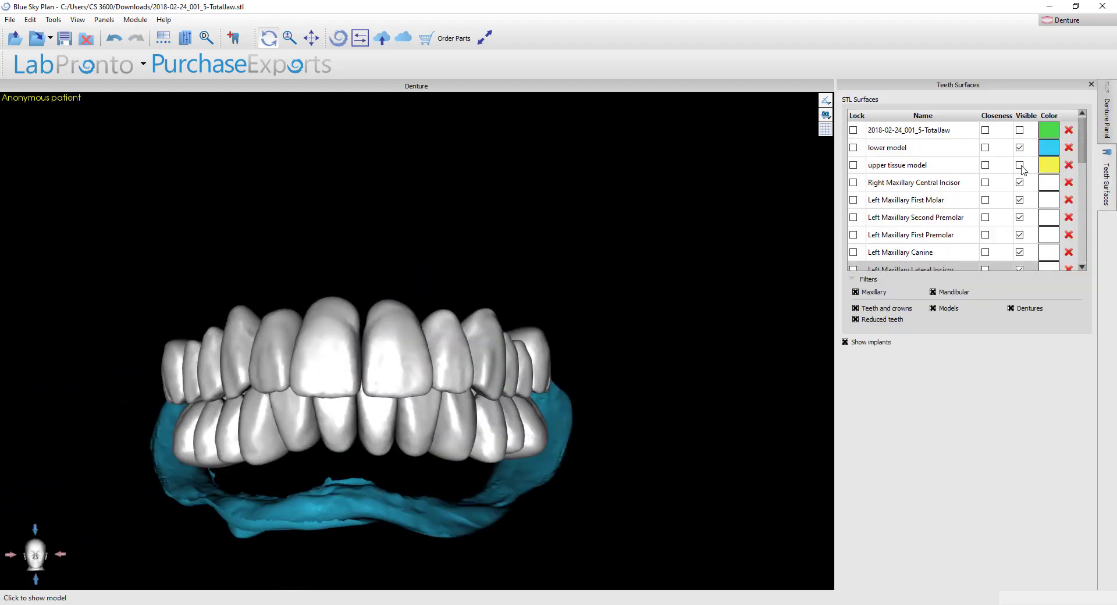
- Tilt the view to see the yellow upper tissue model above the denture teeth
drag(387, 153, 477, 268)
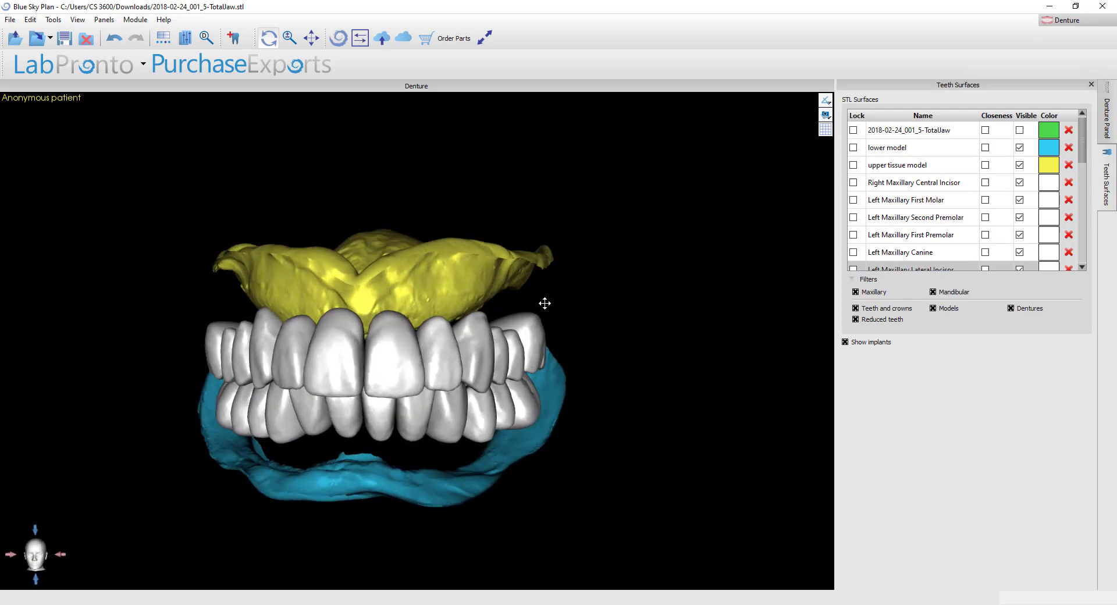